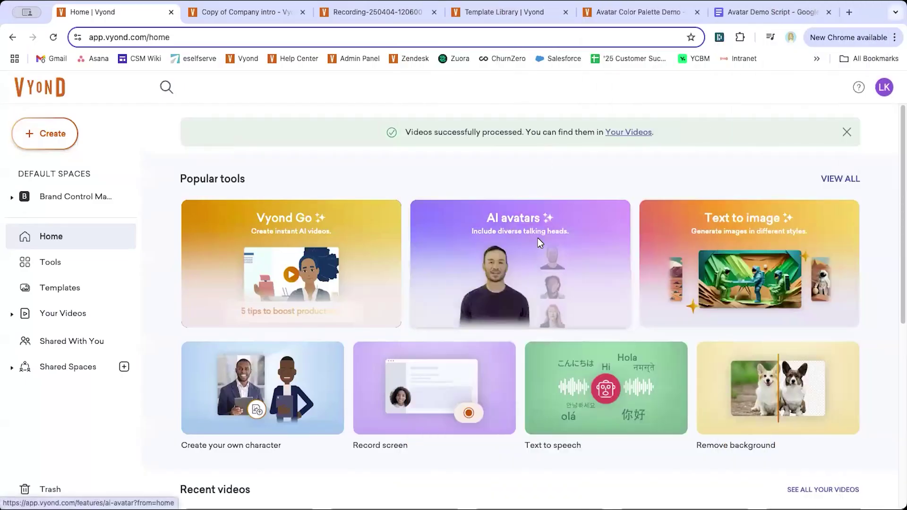
- In AI avatars, choose the first Jocelyn Office standing presenter in a light blue shirt
left_click(537, 238)
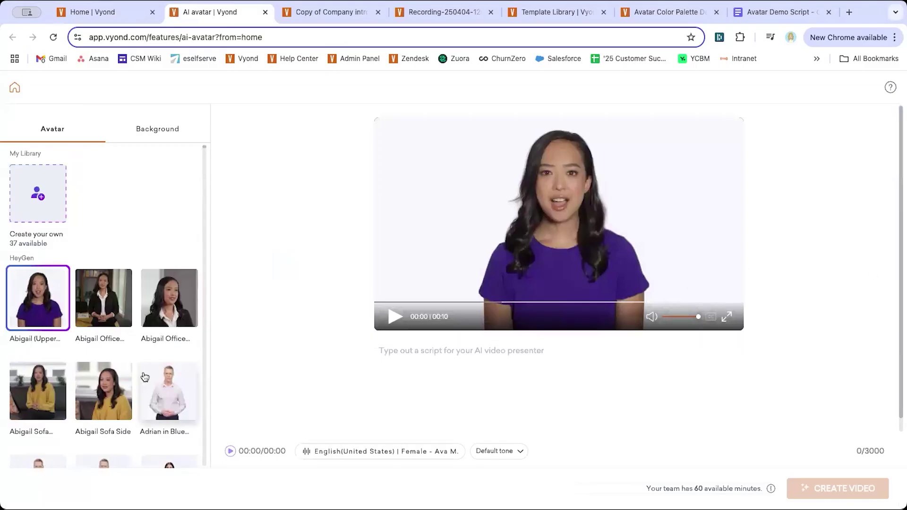
scroll(109, 372, "down", 2)
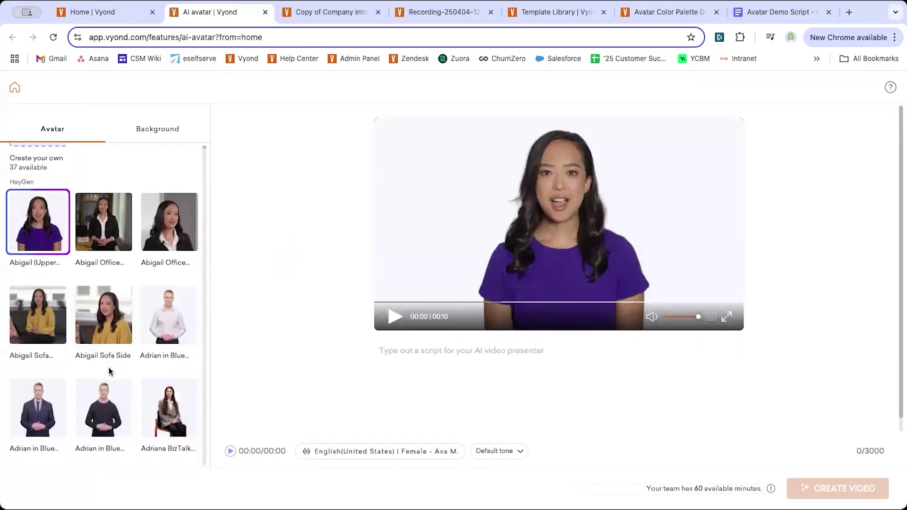
scroll(109, 371, "down", 4)
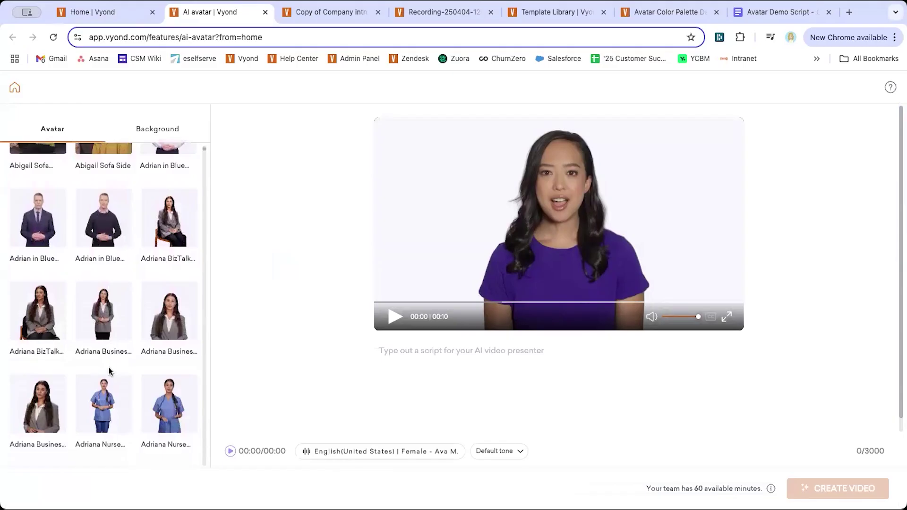
scroll(108, 372, "down", 2)
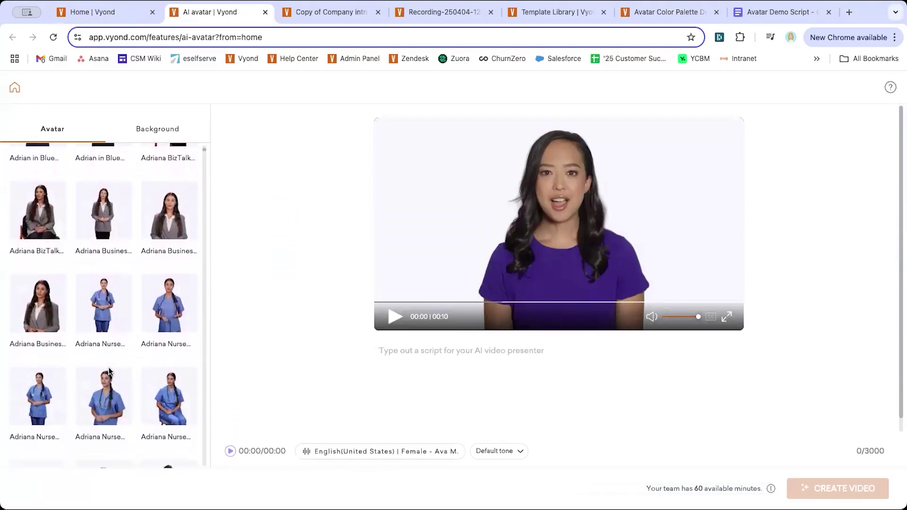
scroll(109, 372, "down", 6)
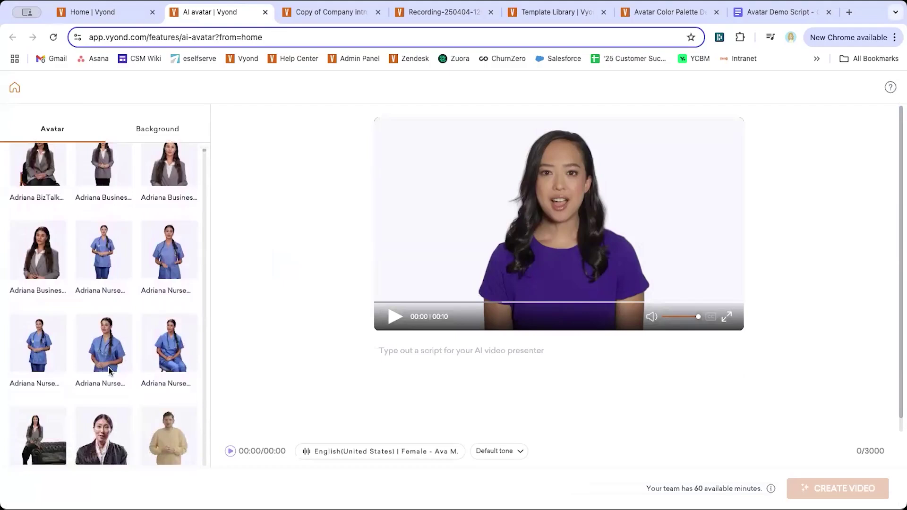
scroll(109, 370, "down", 6)
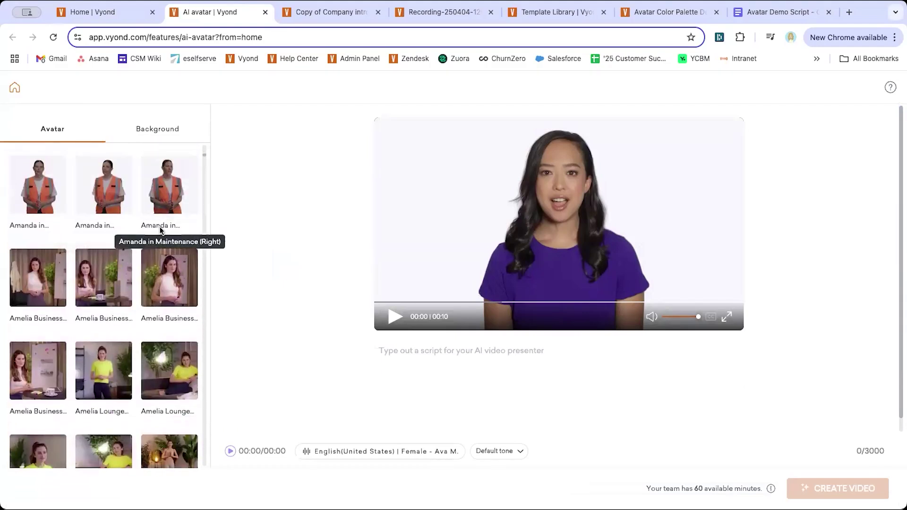
scroll(160, 231, "down", 3)
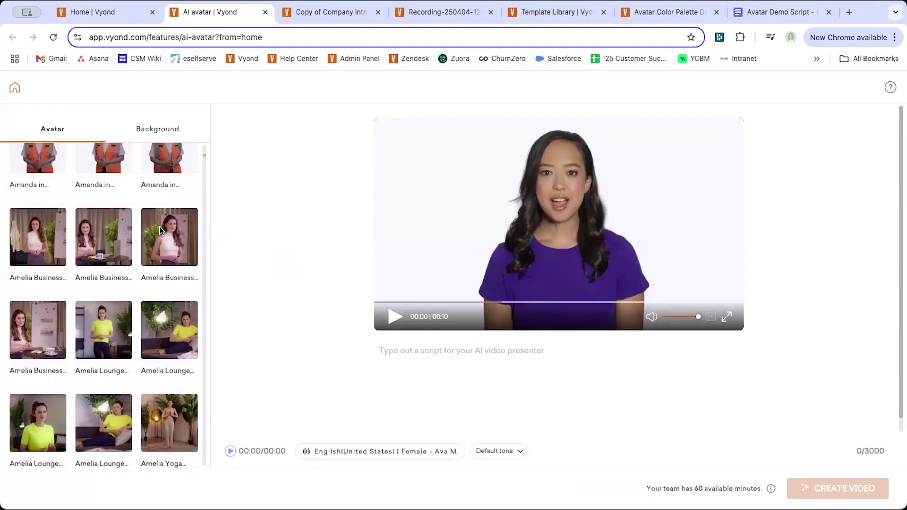
scroll(160, 230, "down", 18)
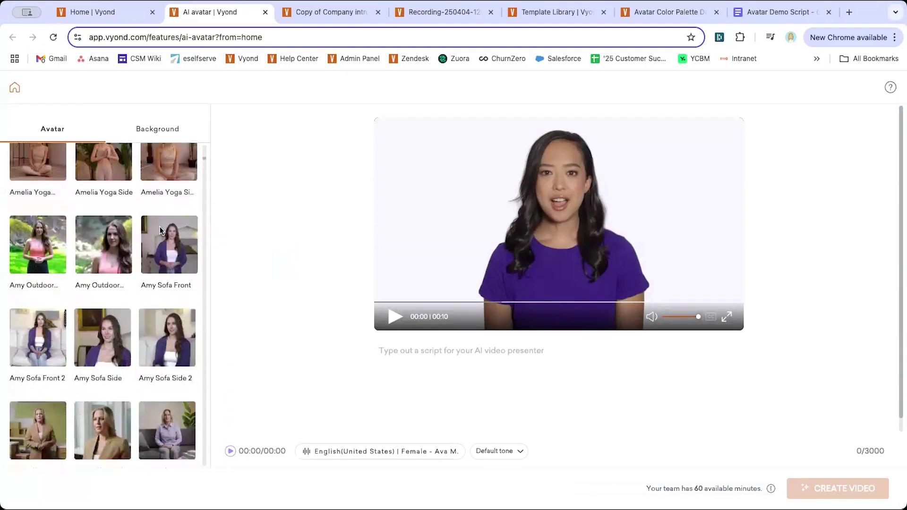
scroll(159, 230, "down", 20)
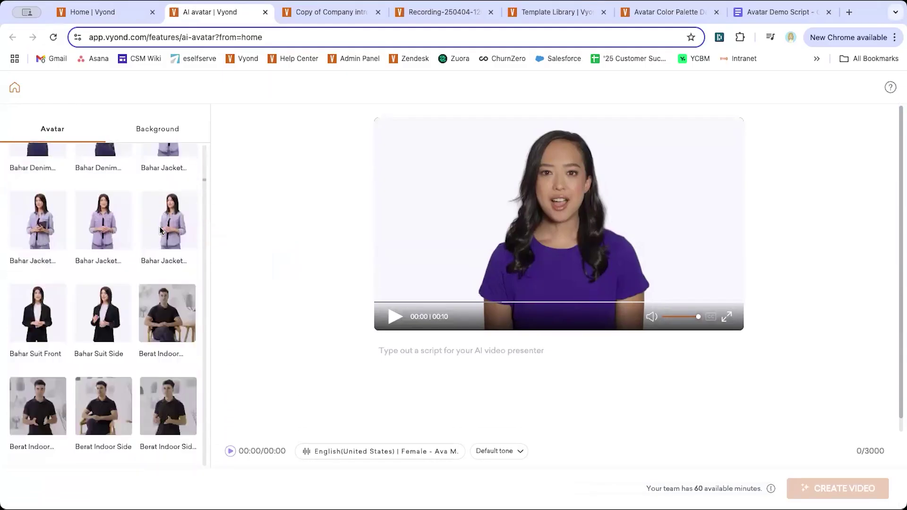
scroll(160, 230, "down", 20)
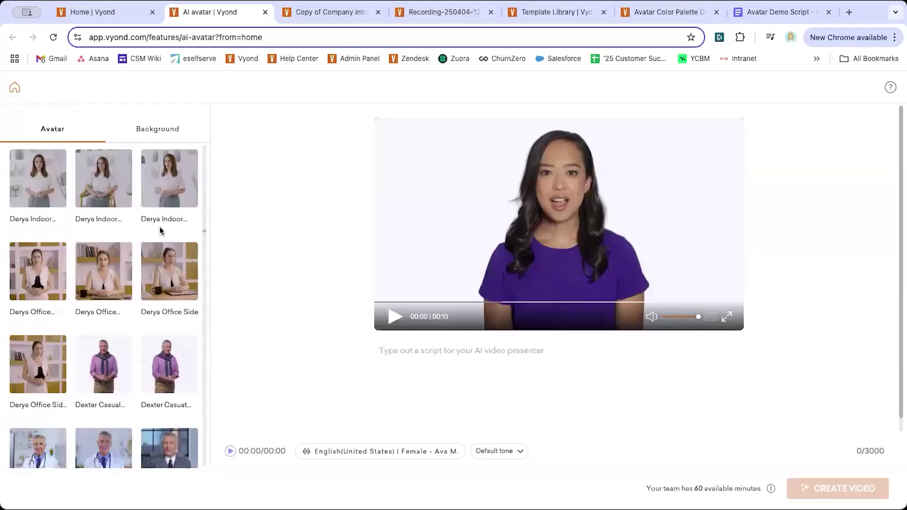
scroll(160, 230, "down", 20)
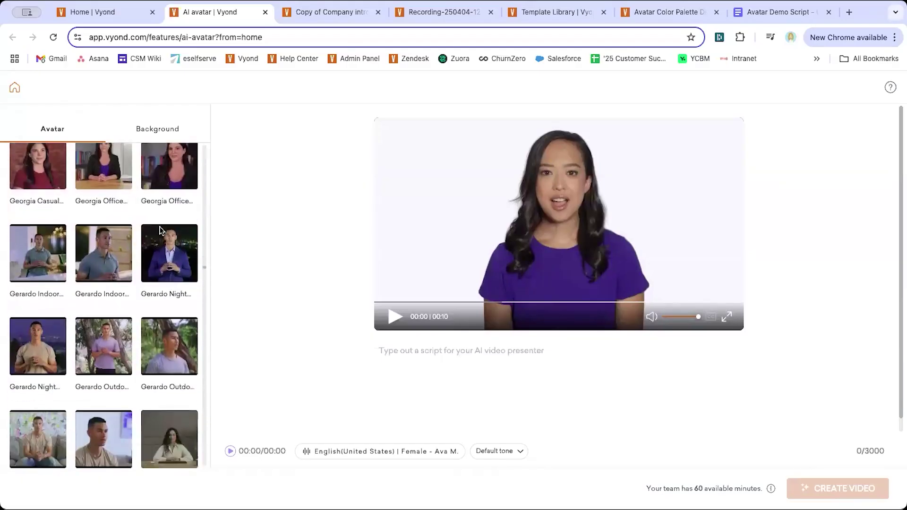
scroll(121, 315, "down", 12)
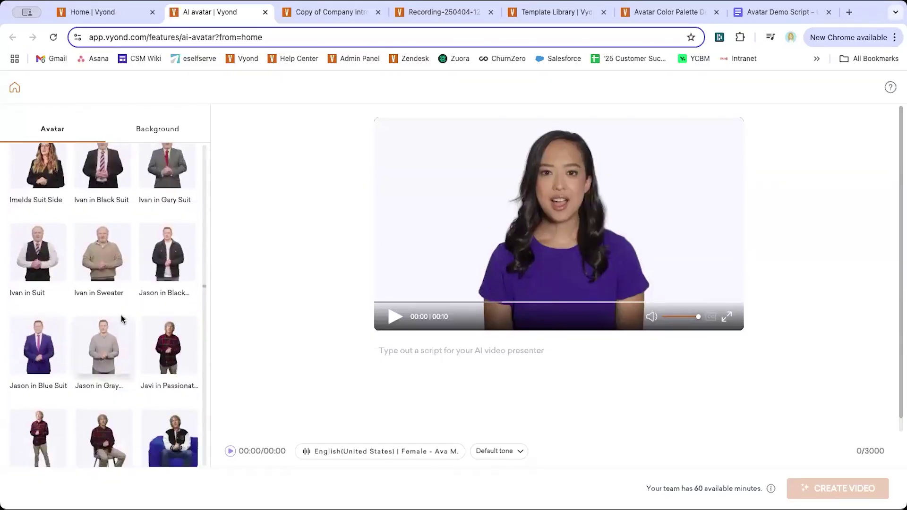
scroll(121, 317, "down", 10)
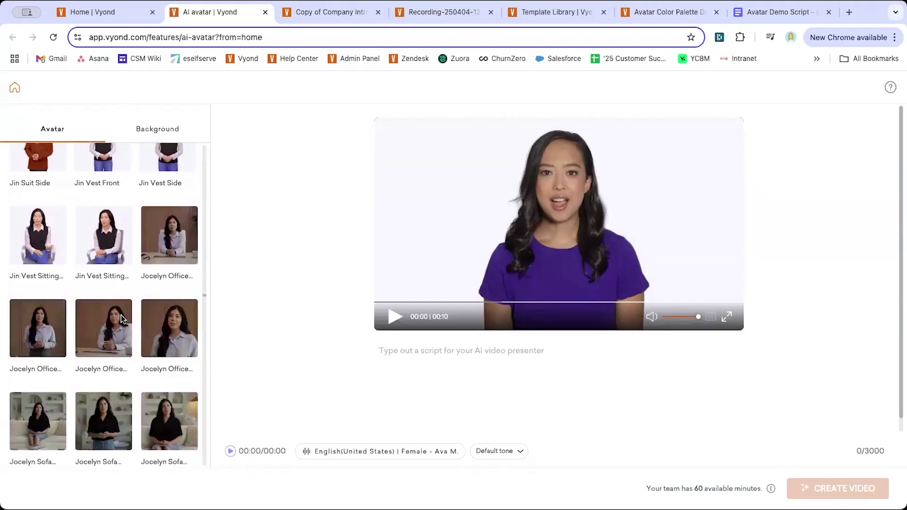
scroll(121, 317, "up", 4)
left_click(27, 284)
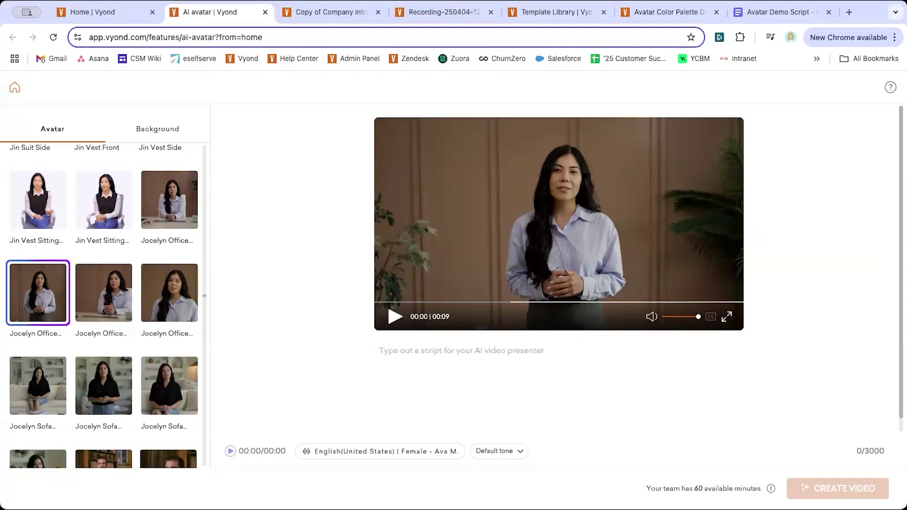
left_click(659, 13)
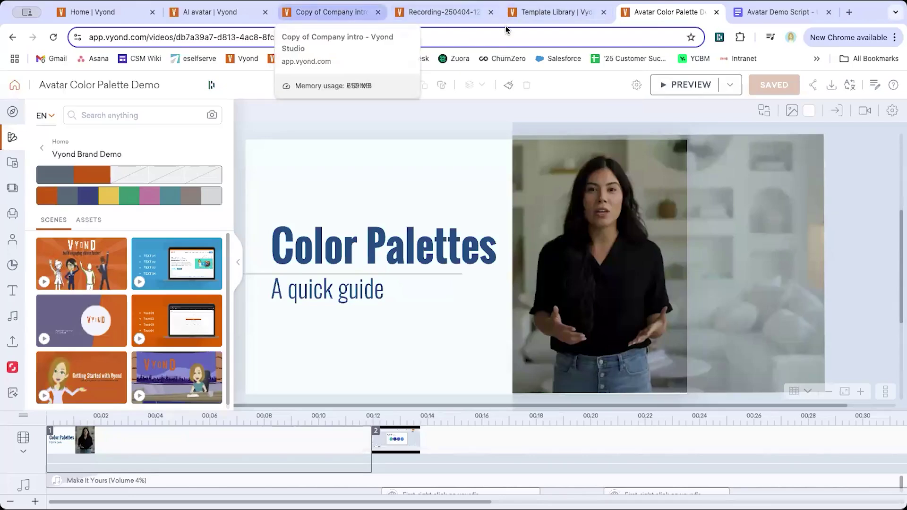
left_click(423, 18)
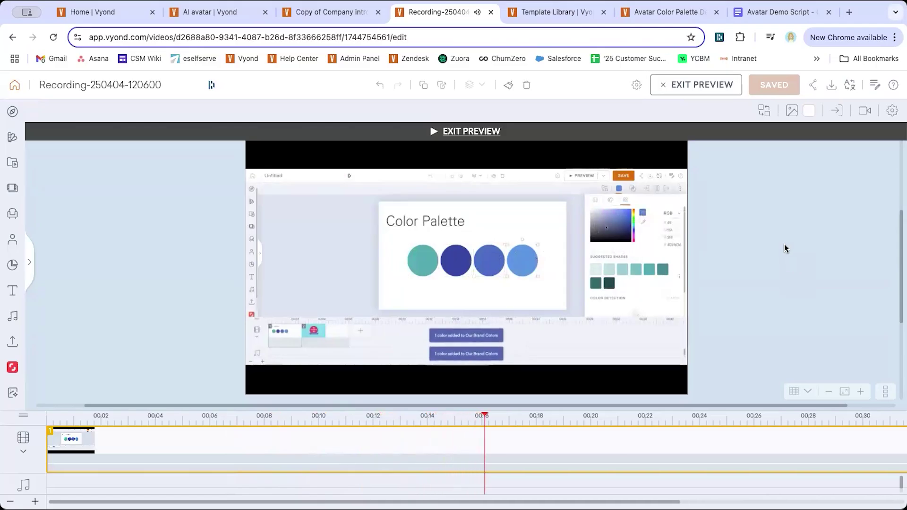
- In the Avatar Demo Script document, select all of the Avatar Footage script text
left_click(760, 12)
scroll(522, 247, "up", 2)
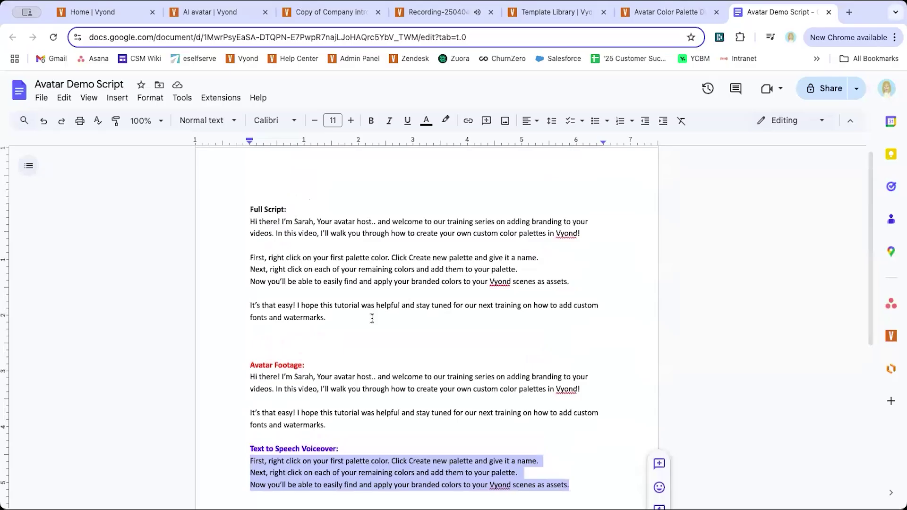
left_click_drag(370, 318, 329, 318)
left_click_drag(247, 219, 229, 207)
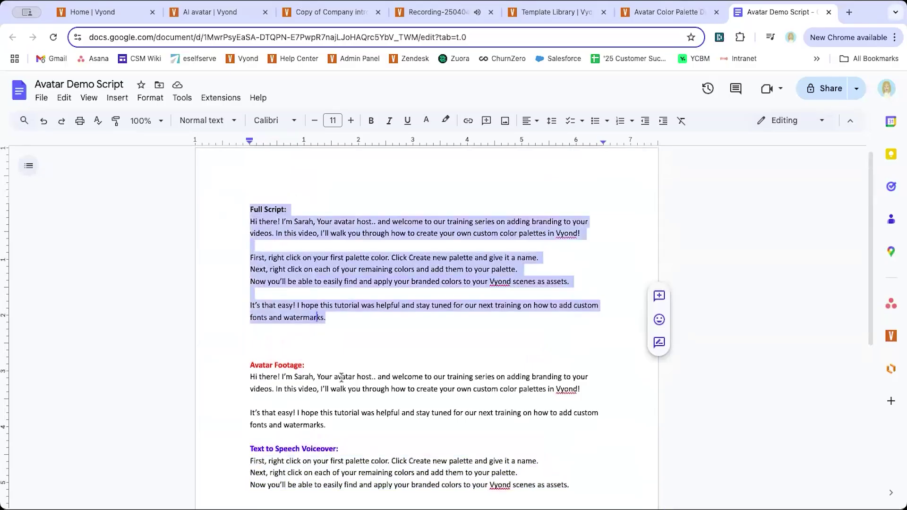
left_click(317, 317)
left_click_drag(599, 413, 246, 378)
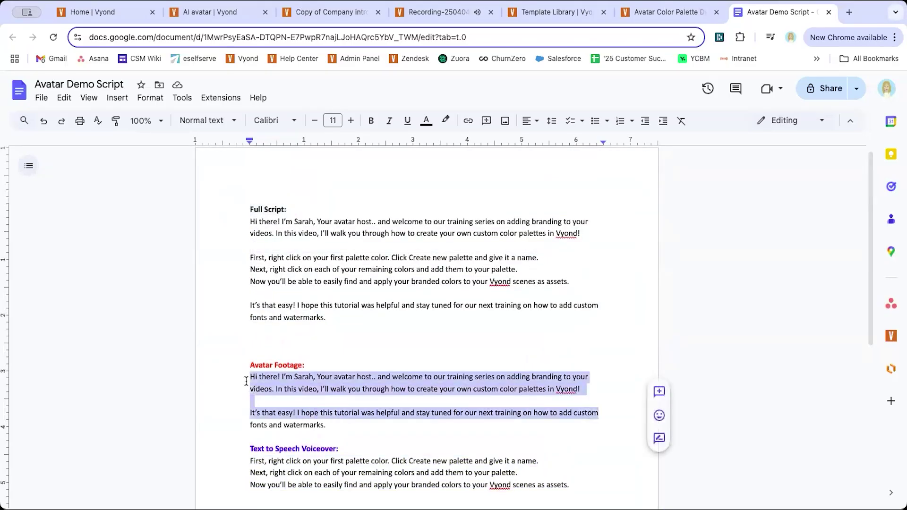
scroll(253, 401, "down", 1)
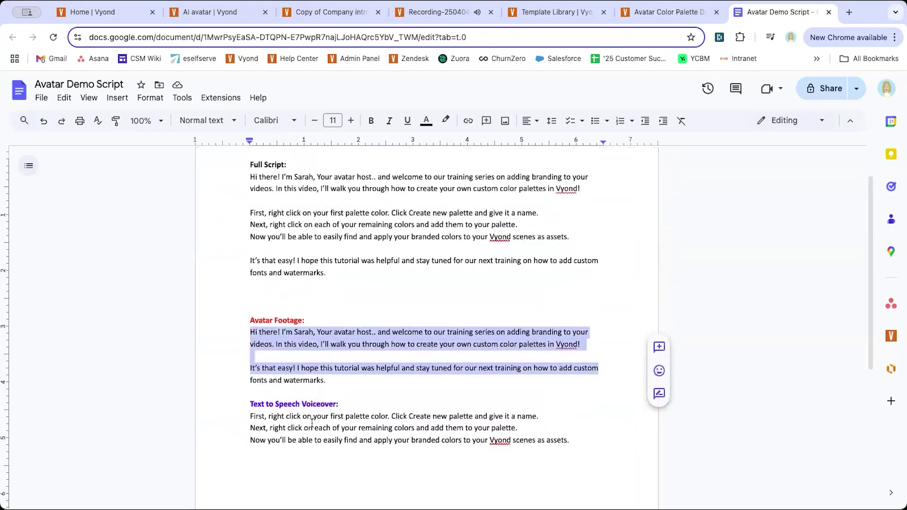
left_click(252, 416)
left_click_drag(251, 417, 572, 442)
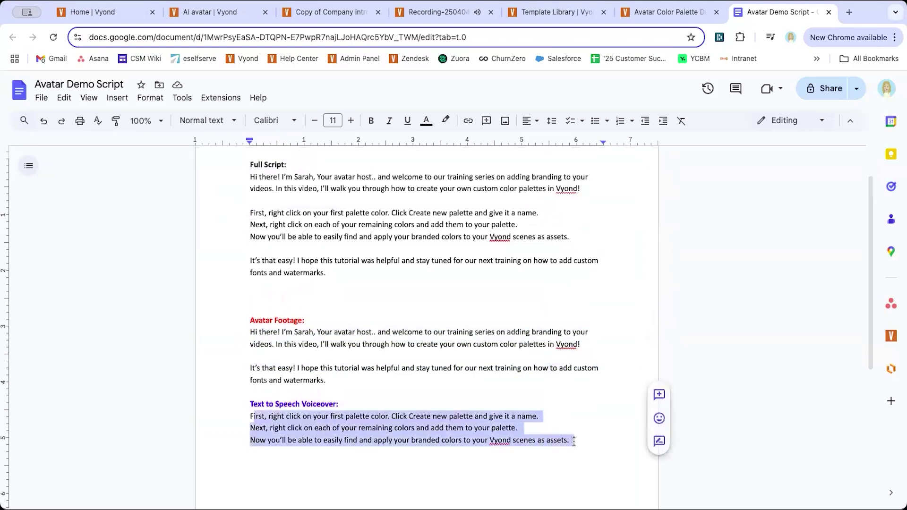
left_click(447, 372)
left_click_drag(326, 381, 240, 327)
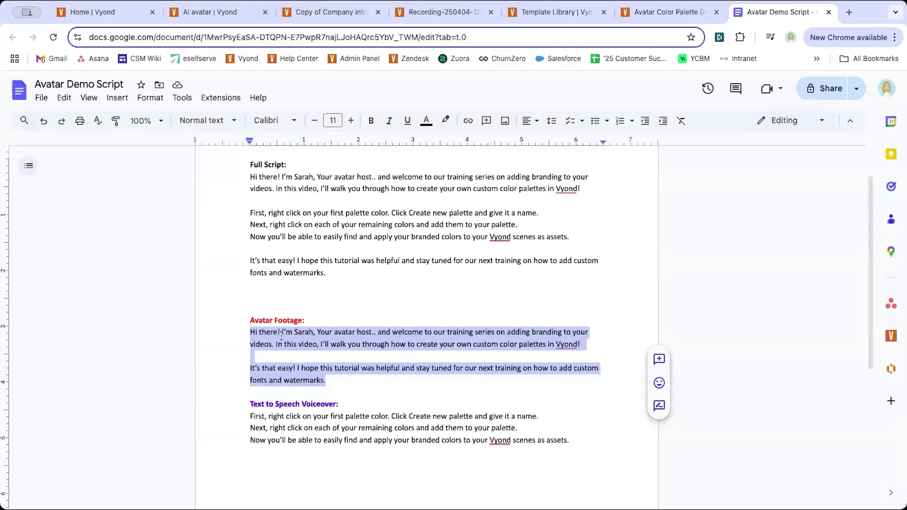
- Paste the 333-character Avatar Footage script into the avatar script box and open voice settings
left_click(228, 12)
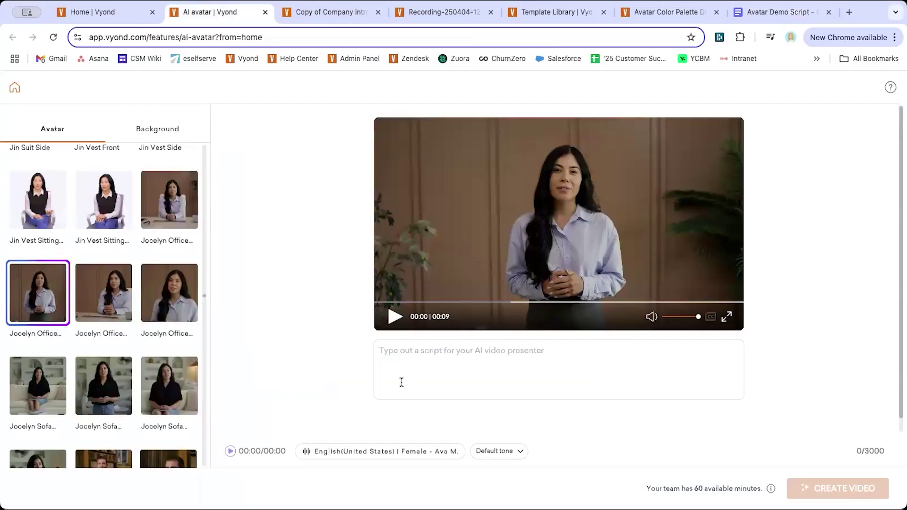
key("super+v")
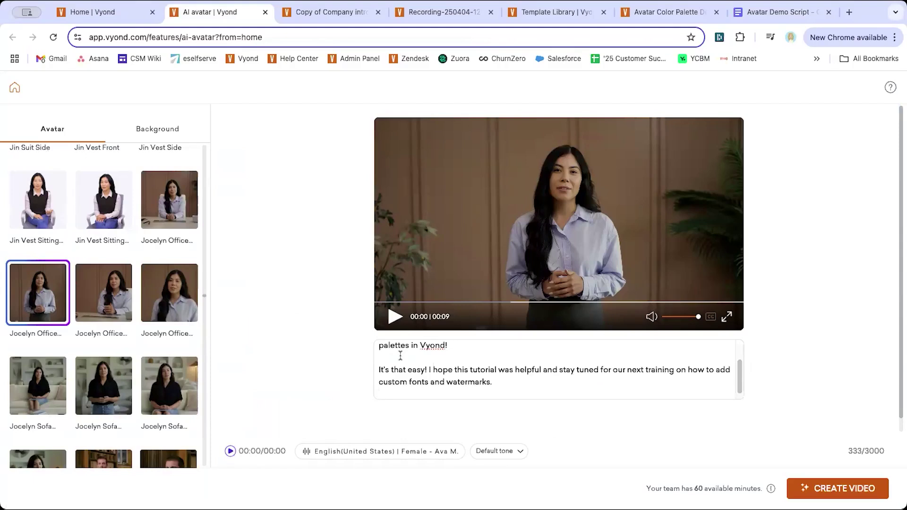
scroll(401, 355, "up", 3)
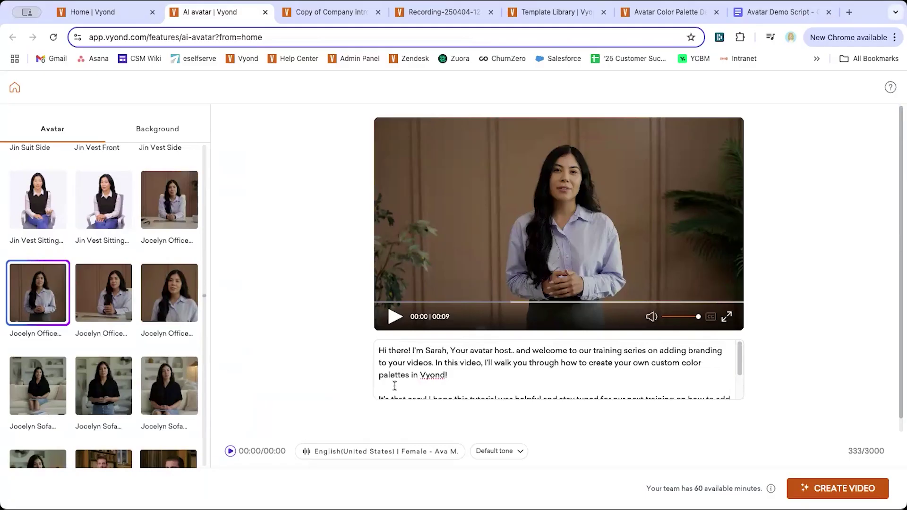
left_click(393, 450)
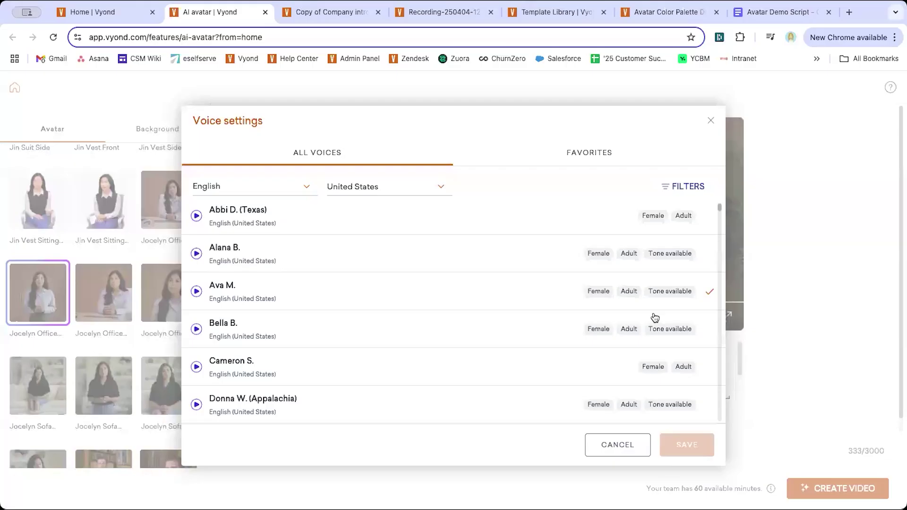
- Keep Ava M. with the Default tone and play the 17-second narration preview
left_click(767, 357)
left_click(509, 448)
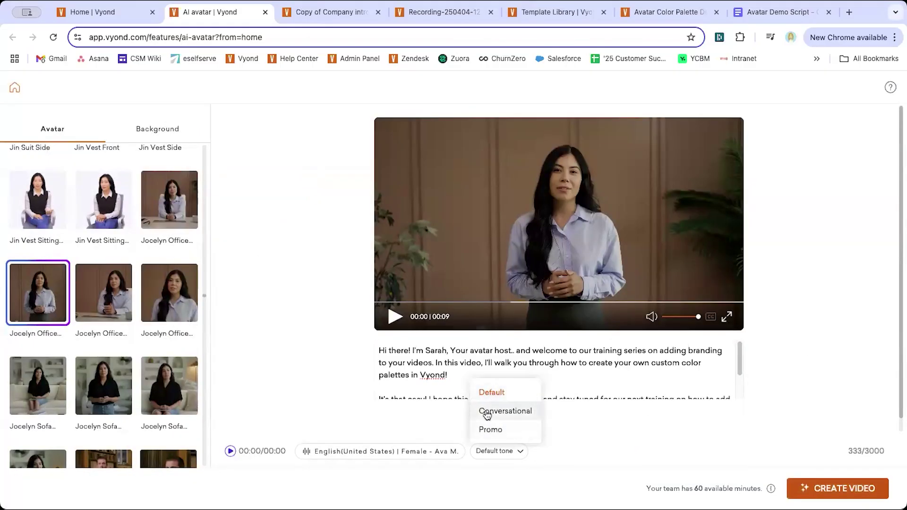
left_click(305, 411)
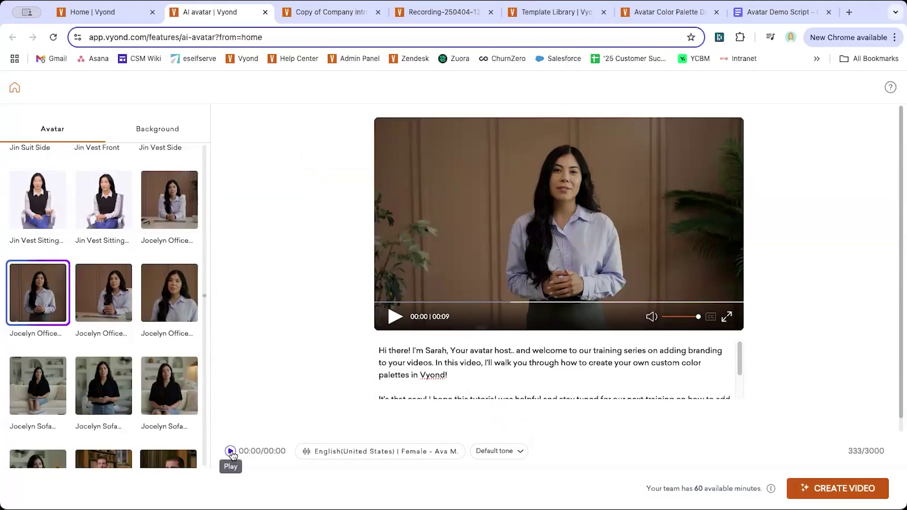
left_click(231, 452)
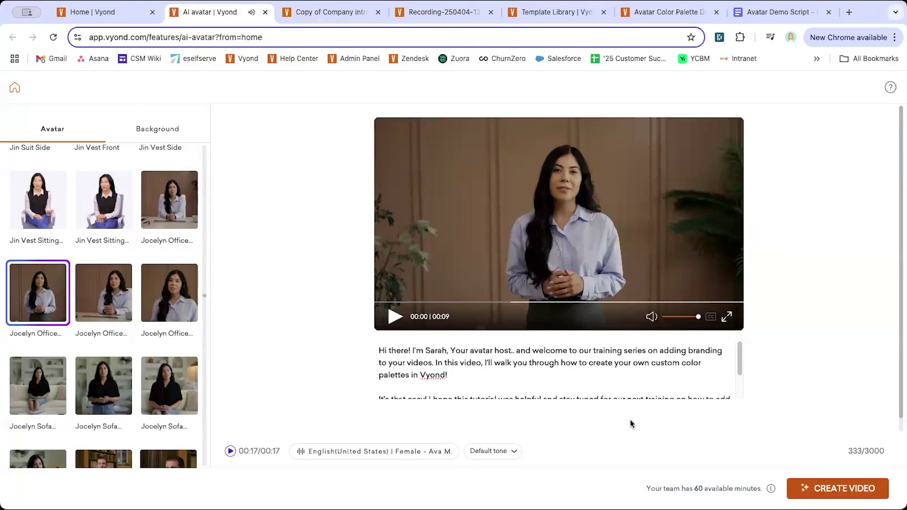
- Start creating the avatar video, then return to the Vyond Home tab while it processes
left_click(823, 488)
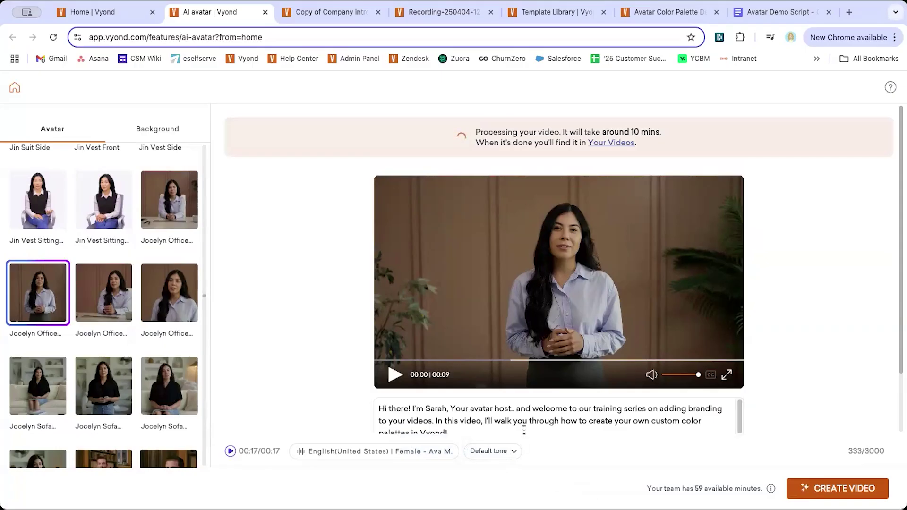
scroll(469, 425, "down", 1)
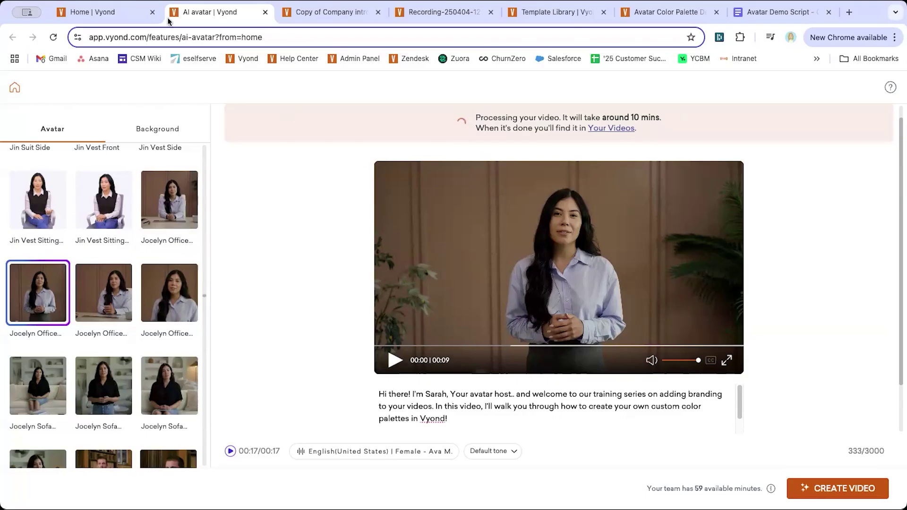
left_click(107, 14)
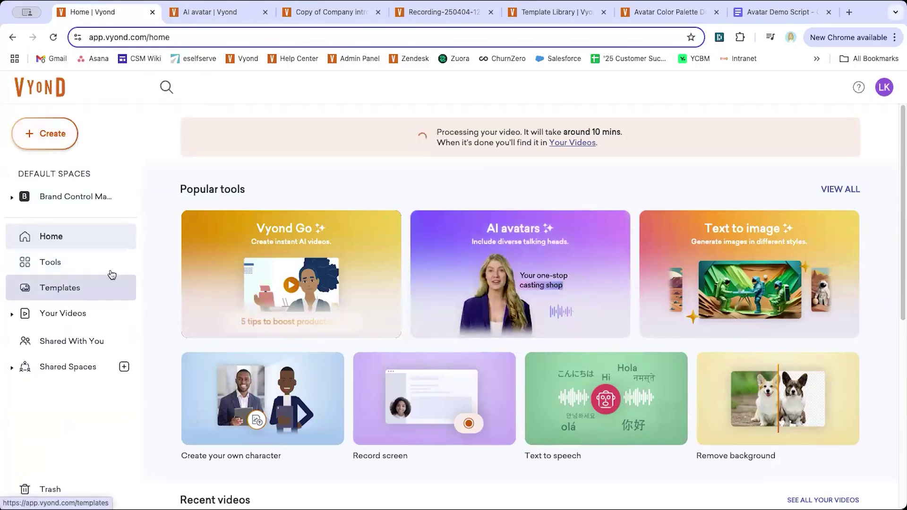
- Re-preview the Company intro template, then move to the Copy of Company intro project
left_click(530, 14)
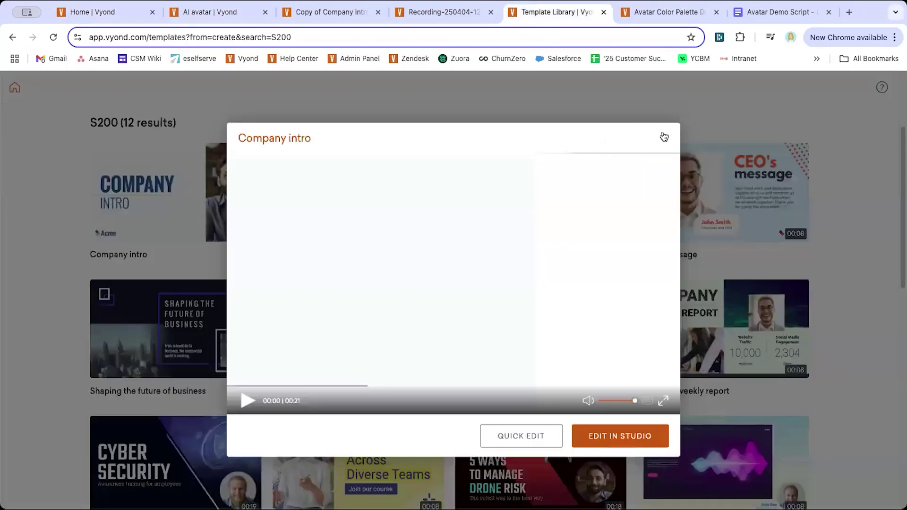
left_click(665, 138)
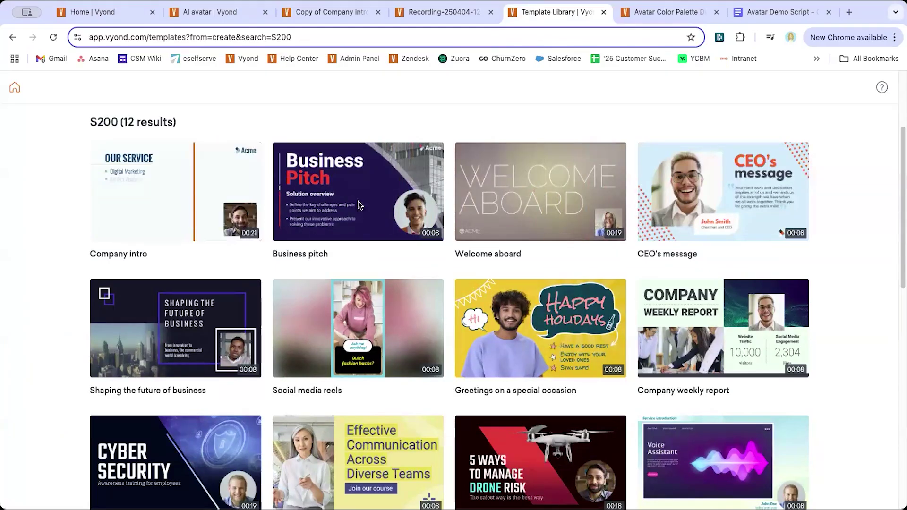
left_click(207, 200)
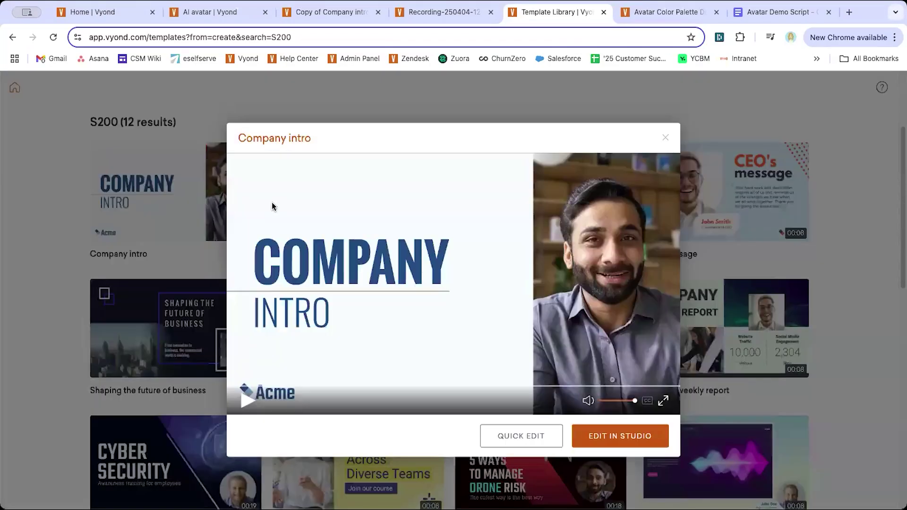
left_click(338, 14)
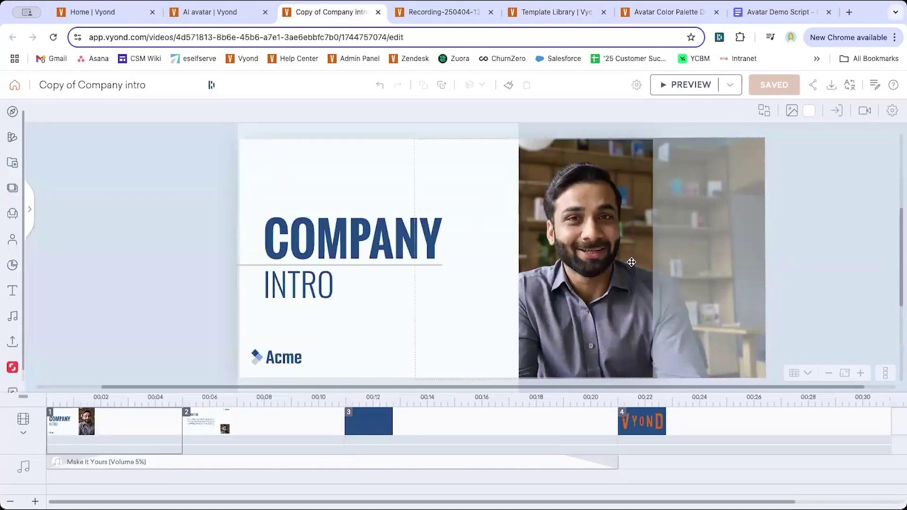
- Replace the man's photo in scene 1 with the woman's avatar video from Uploads
right_click(582, 218)
left_click(605, 200)
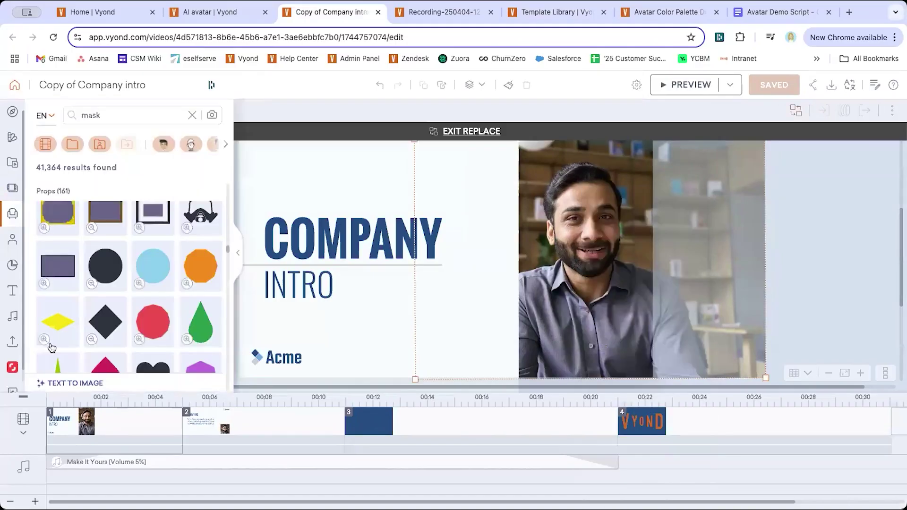
left_click(12, 343)
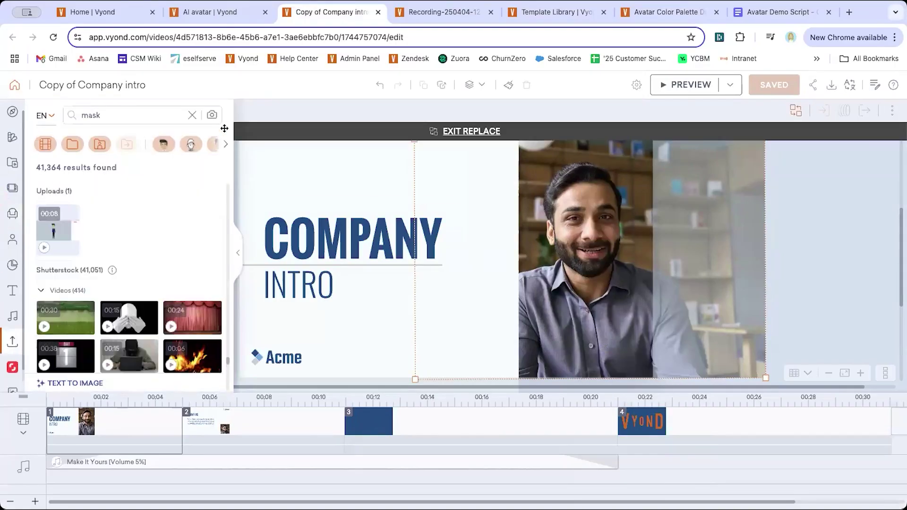
left_click(191, 115)
left_click(71, 189)
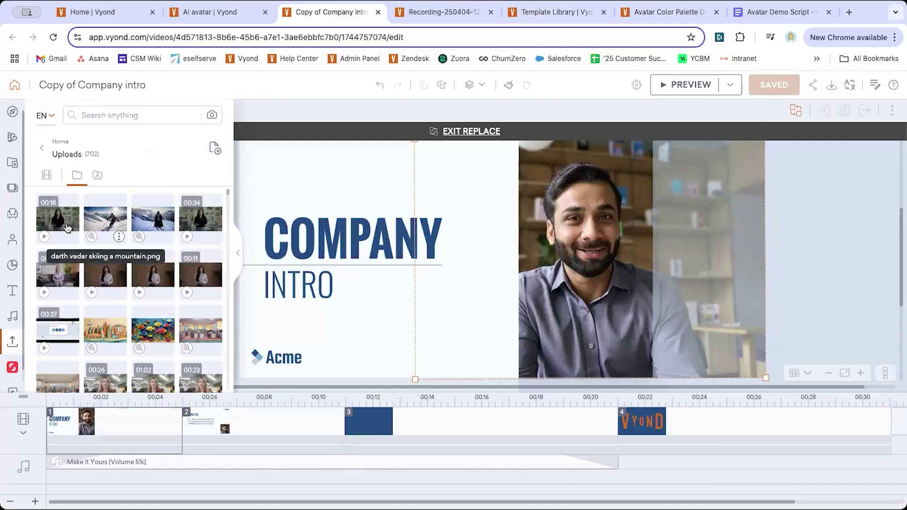
left_click(54, 218)
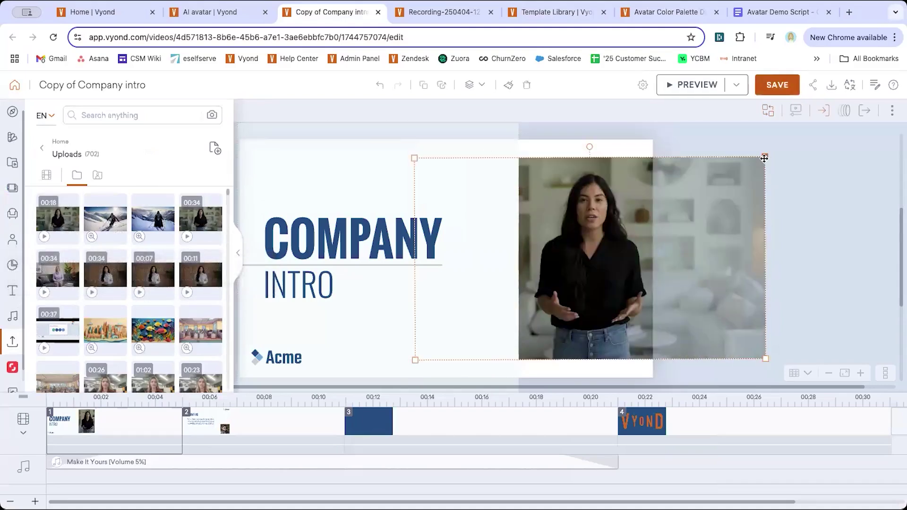
- Resize and position the avatar video to fill the right half of the scene
left_click_drag(765, 160, 840, 122)
left_click_drag(759, 203, 712, 223)
left_click_drag(796, 130, 787, 137)
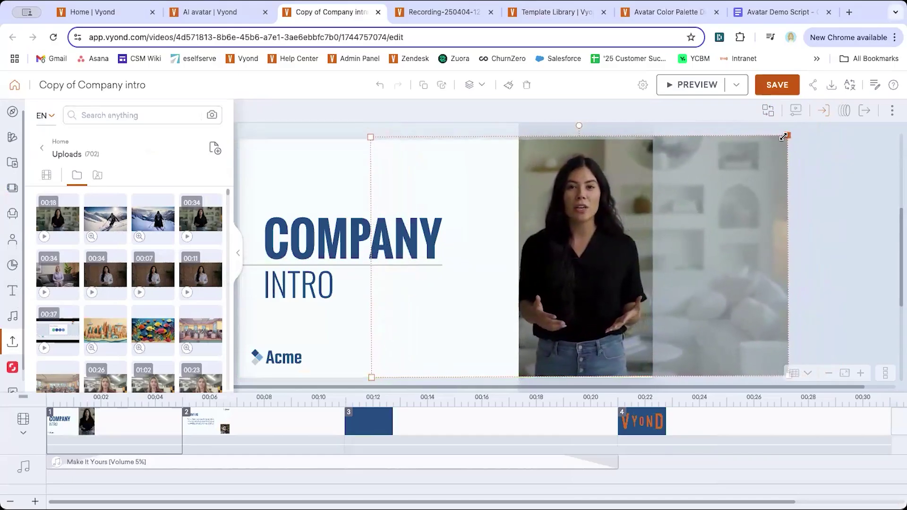
left_click_drag(731, 186, 737, 186)
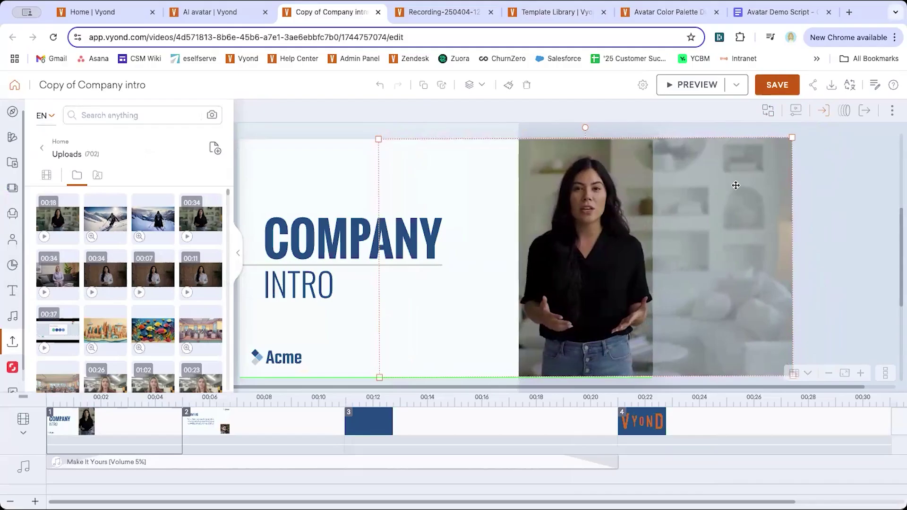
left_click(821, 191)
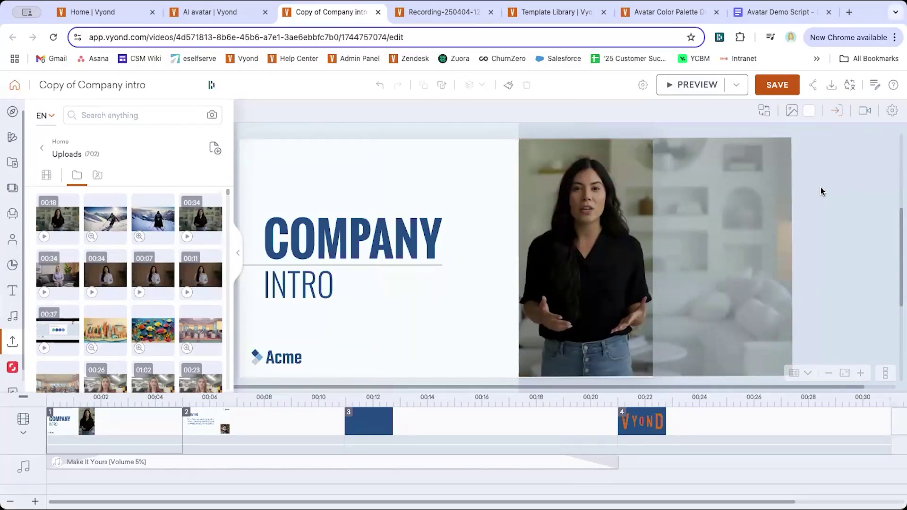
- Trim the avatar clip by setting its Video Playback end time to 11 seconds
left_click(591, 210)
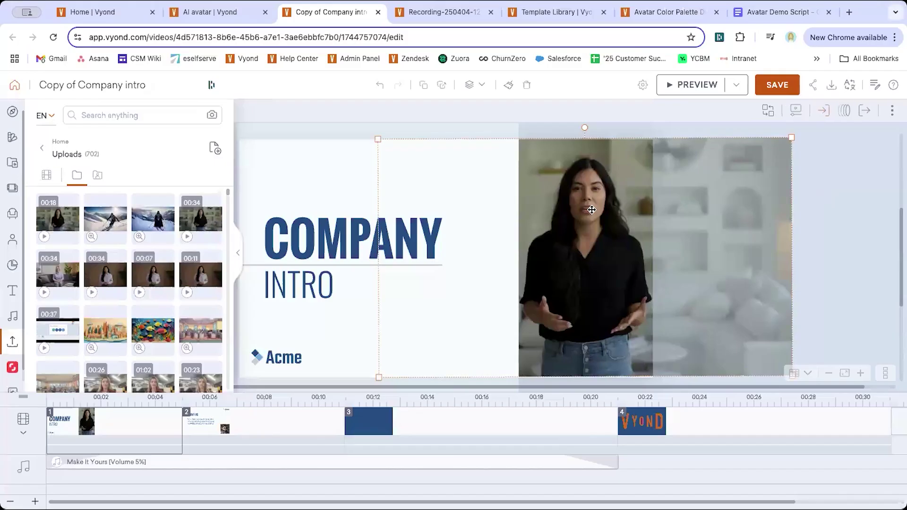
left_click(797, 111)
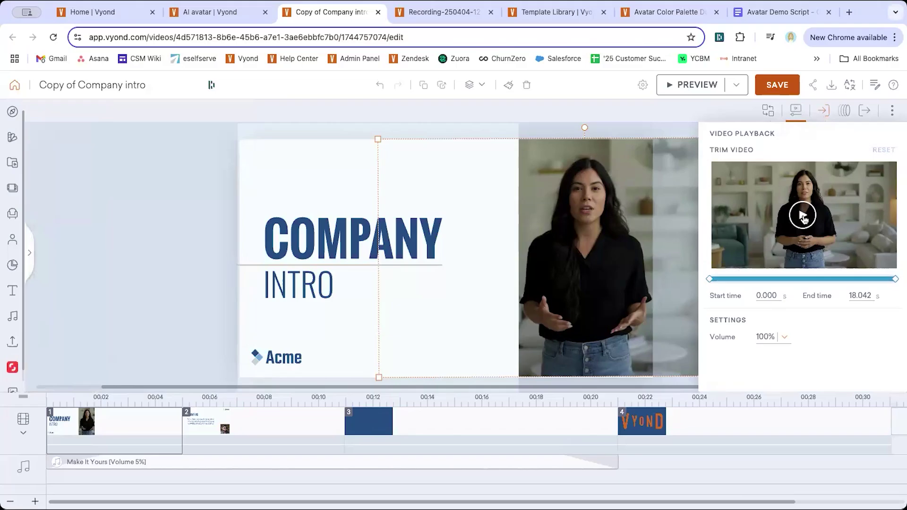
left_click(803, 217)
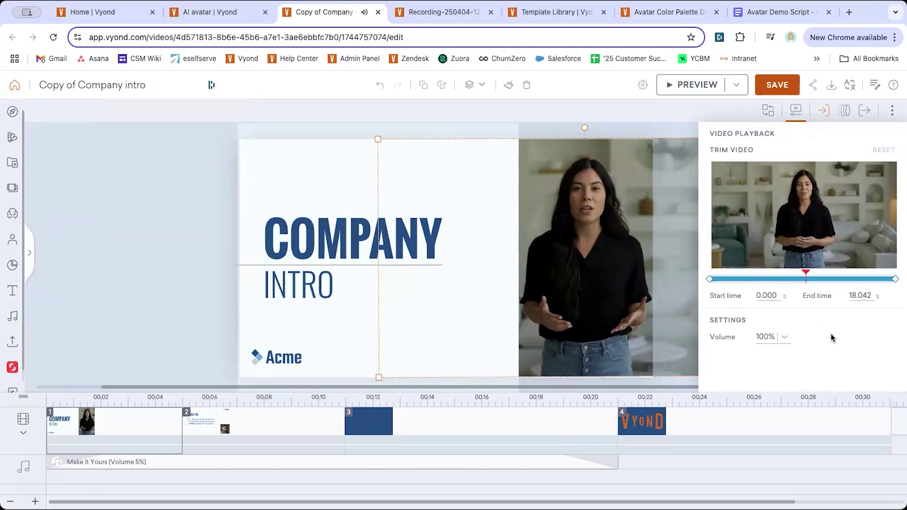
left_click(803, 215)
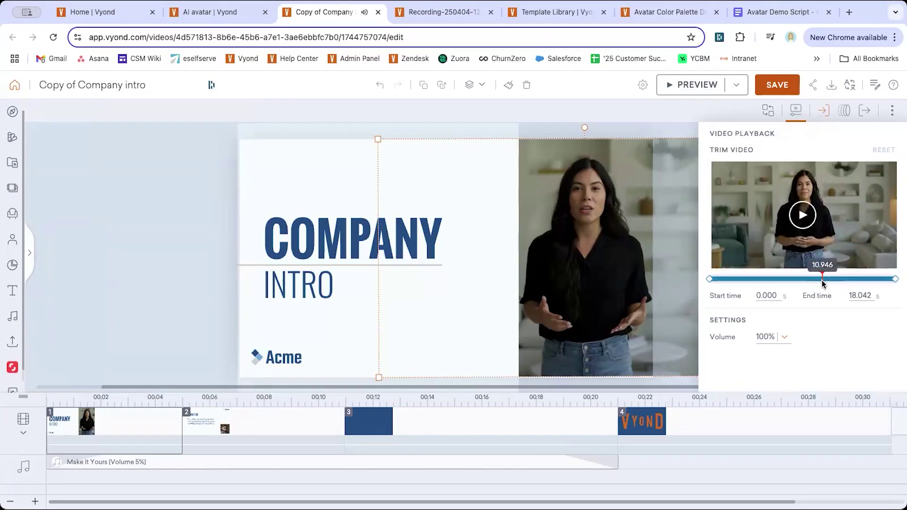
double_click(854, 295)
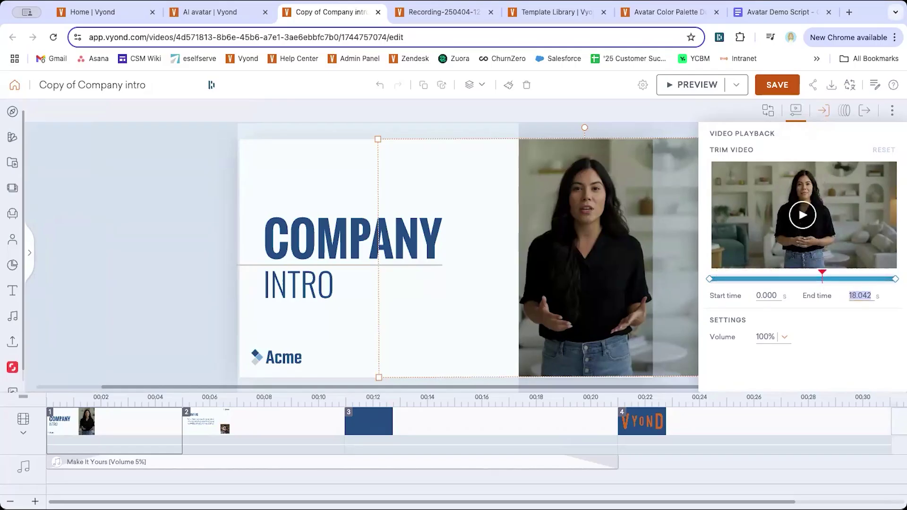
type("11")
left_click(872, 341)
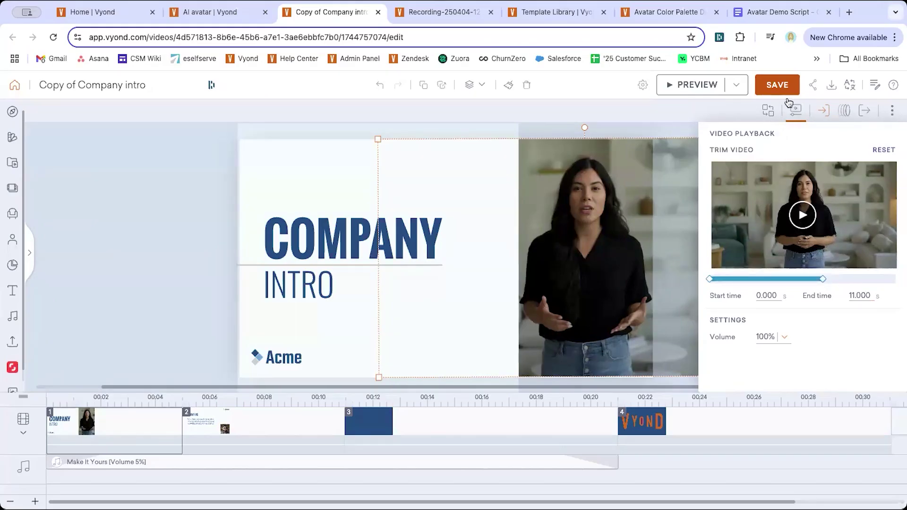
left_click(796, 111)
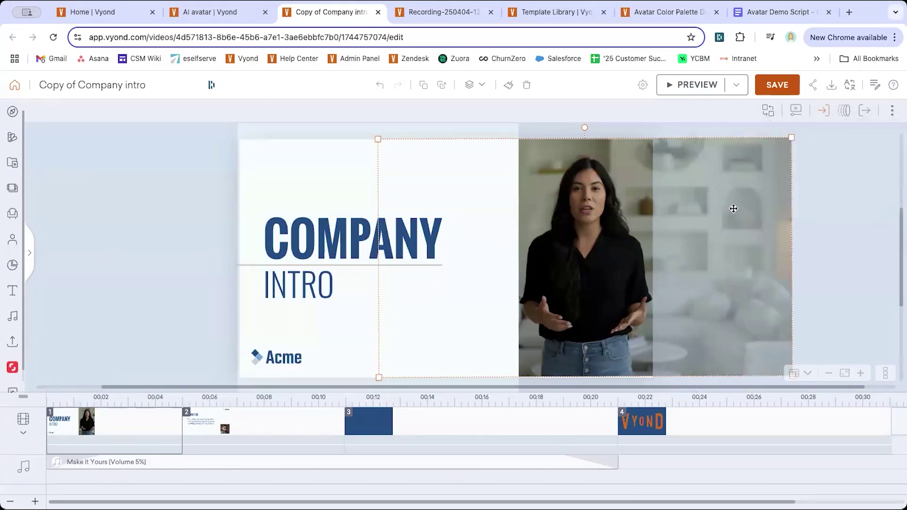
- Lengthen scene 1 on the timeline to about 11 seconds
left_click(825, 186)
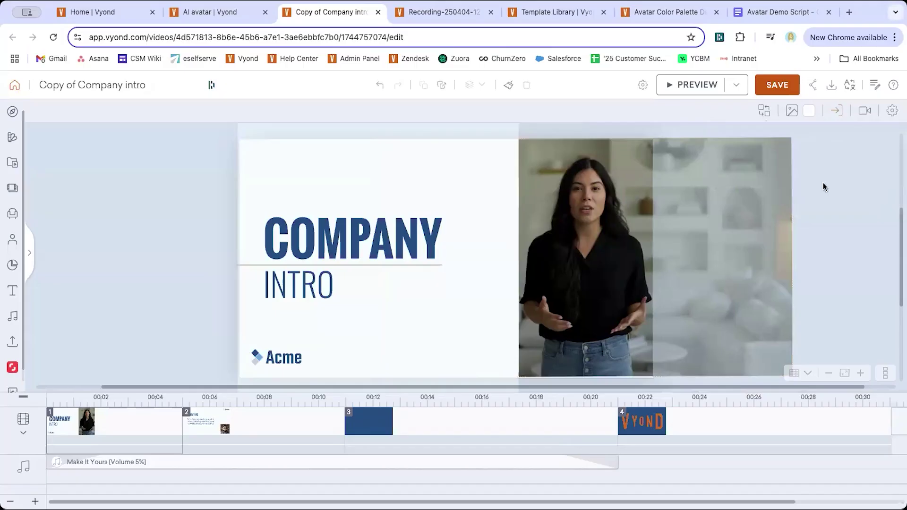
left_click(236, 415)
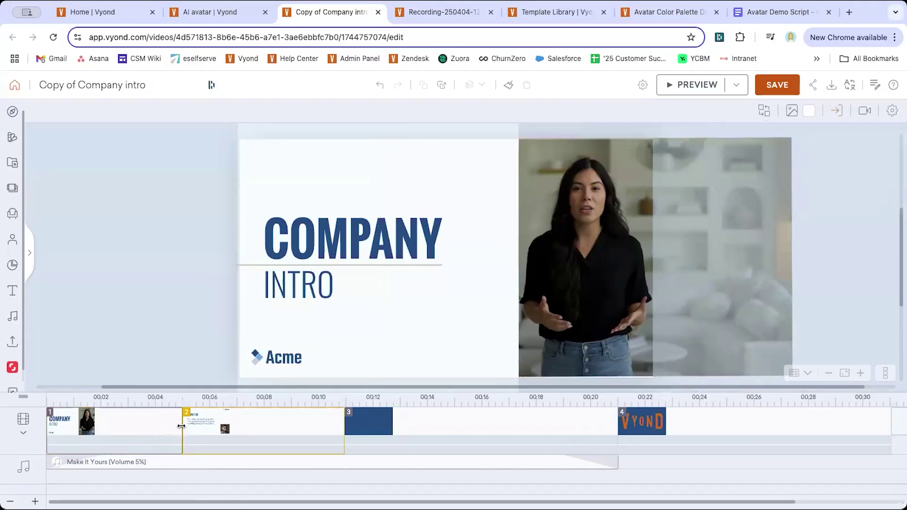
left_click_drag(181, 426, 347, 434)
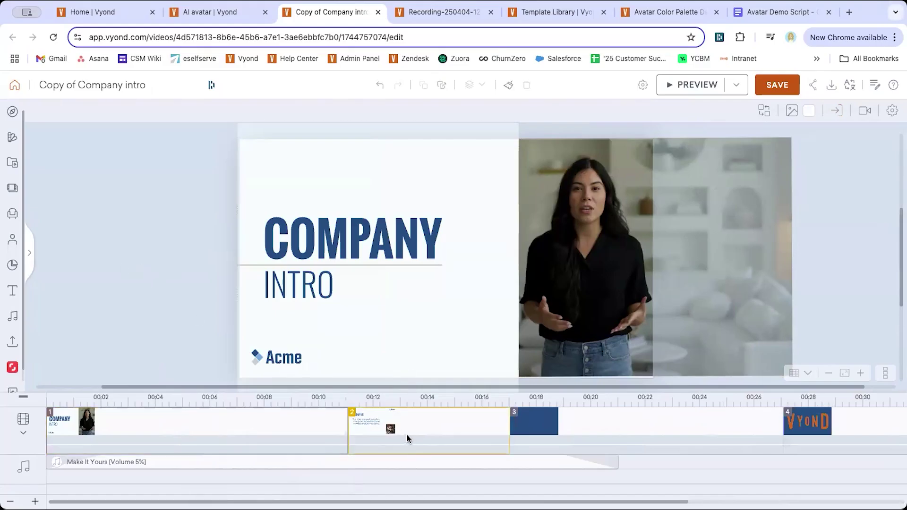
- Clear scene 2's About Us content and add the 00:37 color palette recording
right_click(405, 433)
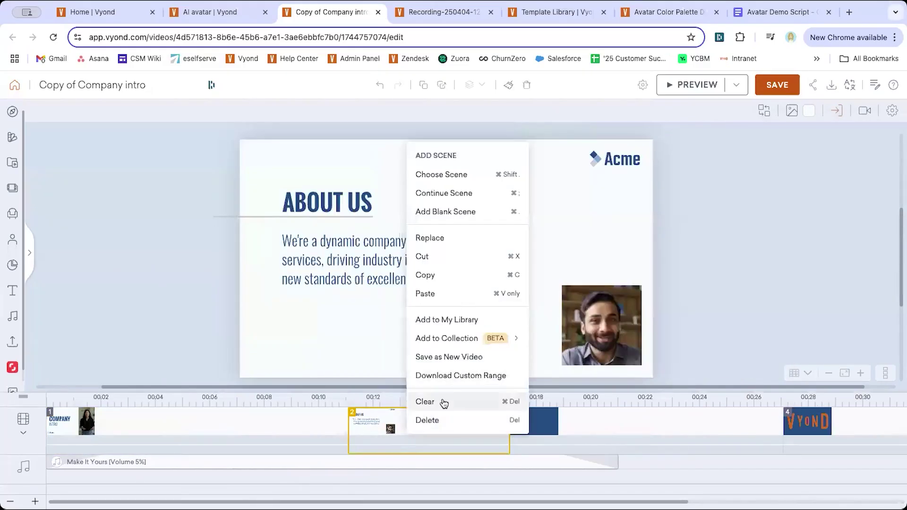
left_click(445, 402)
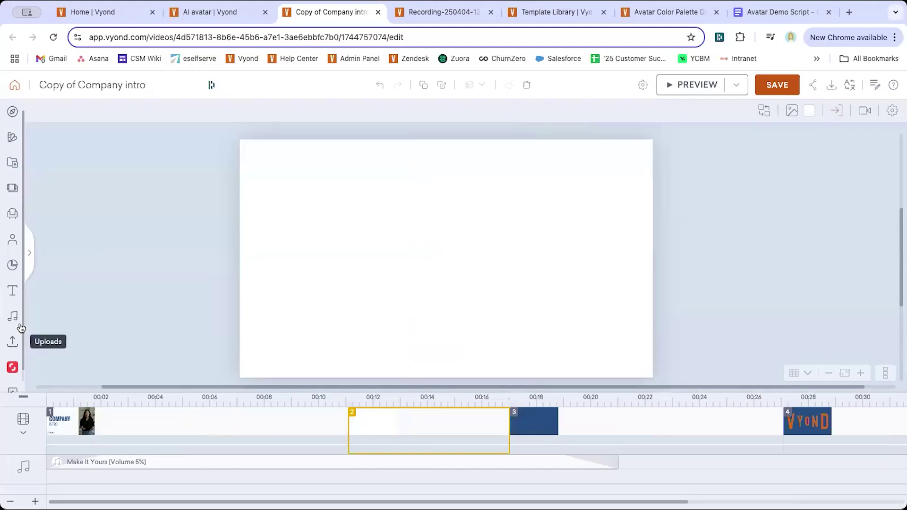
left_click(12, 341)
left_click(99, 200)
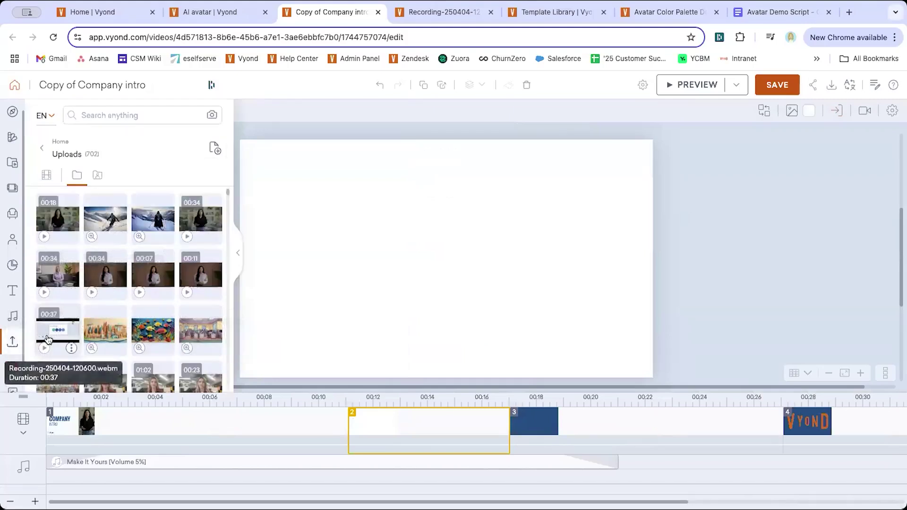
double_click(58, 331)
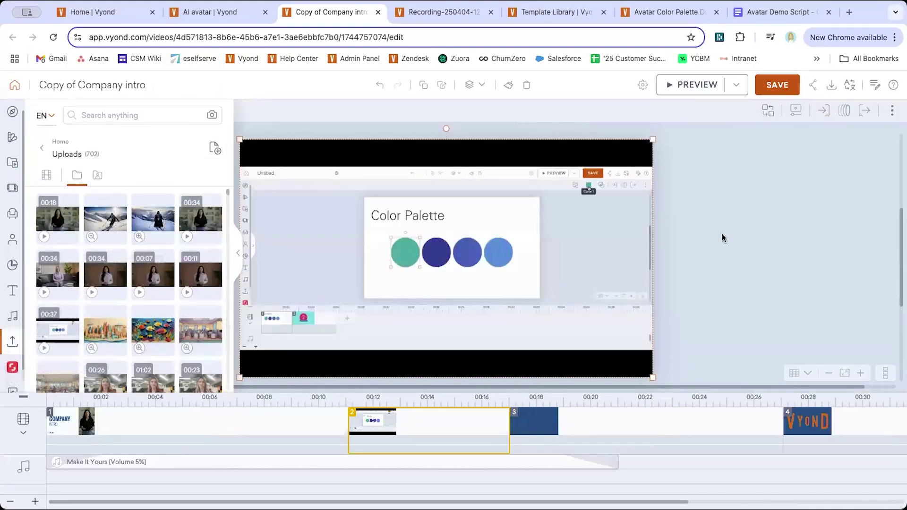
left_click(12, 341)
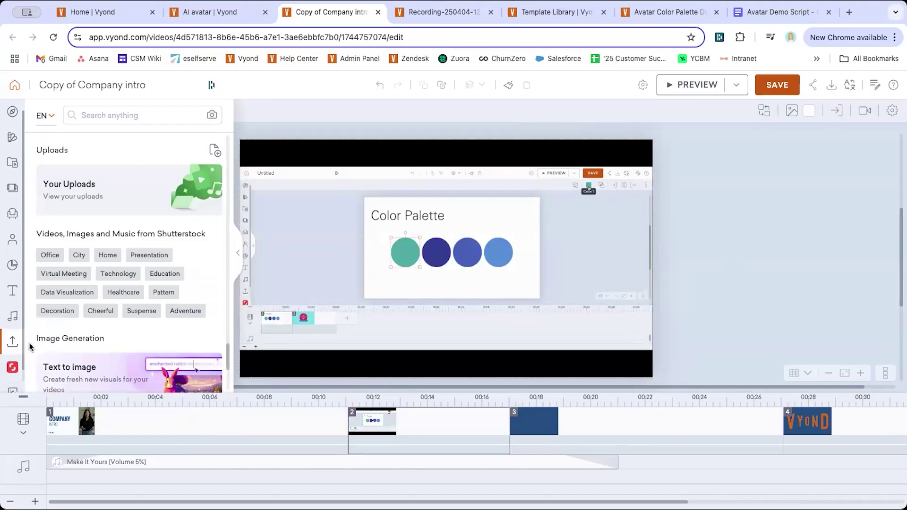
left_click(12, 342)
left_click(596, 254)
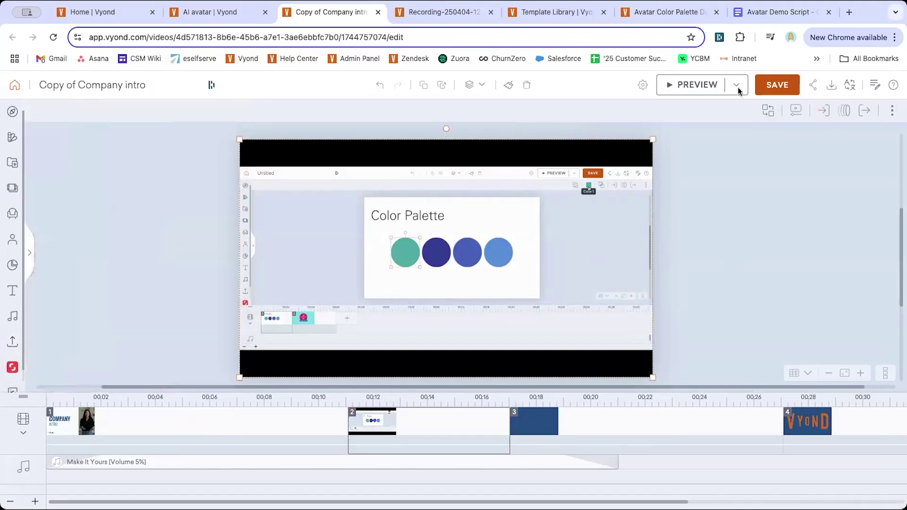
- Copy the three text-to-speech script lines from the Avatar Demo Script document
left_click(774, 13)
left_click_drag(570, 441, 239, 415)
right_click(297, 420)
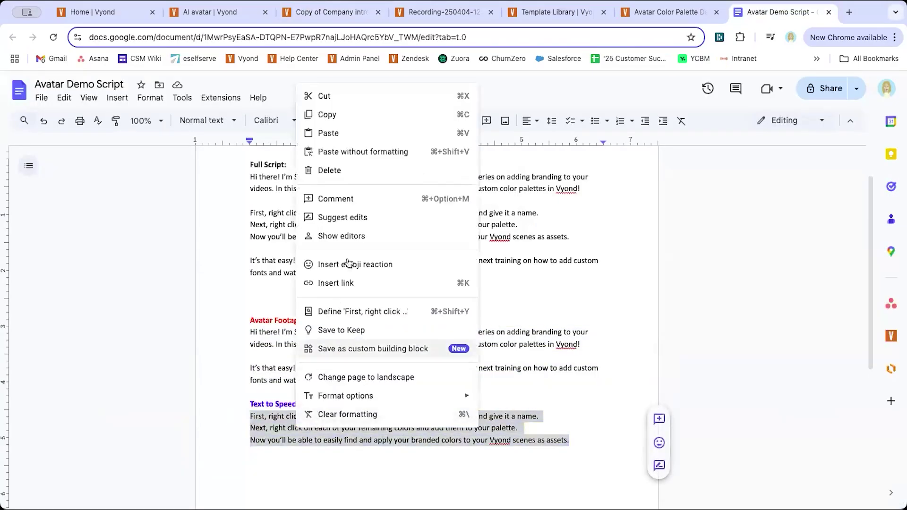
left_click(327, 115)
left_click(331, 12)
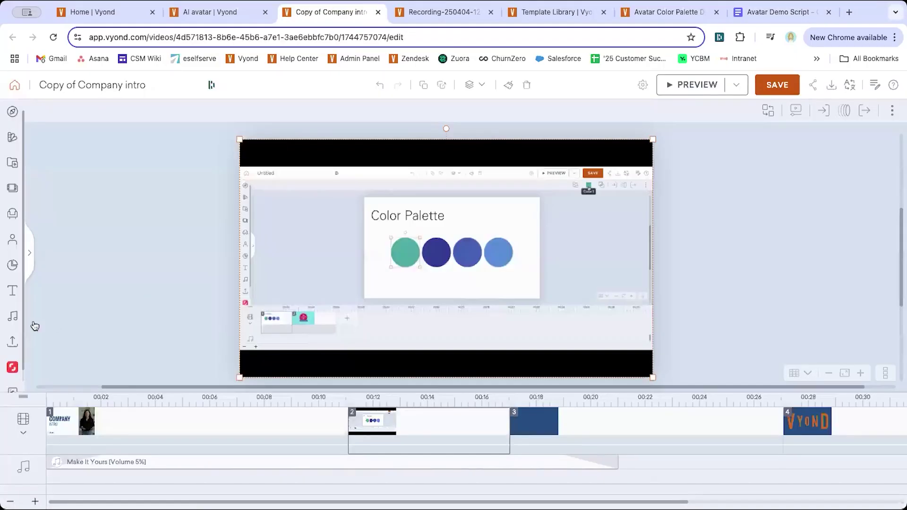
- Generate a text-to-speech voiceover for scene 2 from the pasted script, voiced by Female - Ava M
left_click(417, 439)
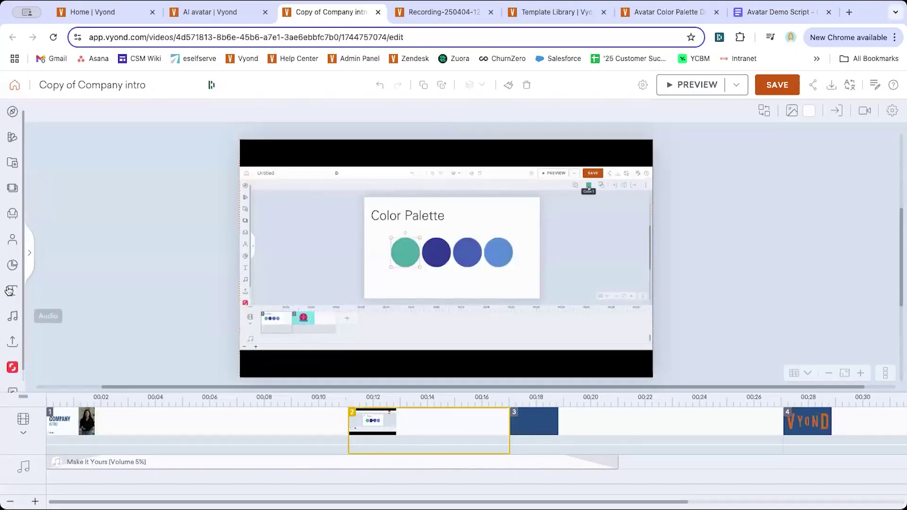
left_click(12, 316)
left_click(215, 150)
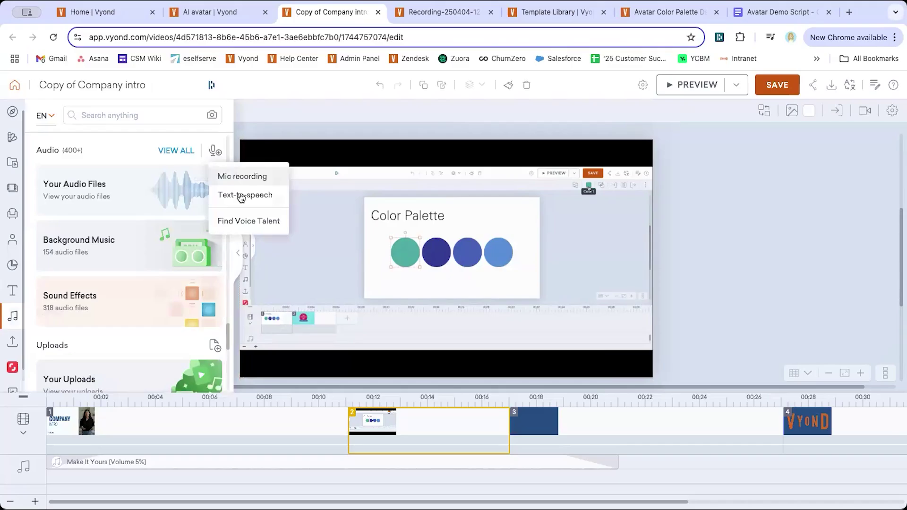
left_click(241, 197)
key("ctrl+v")
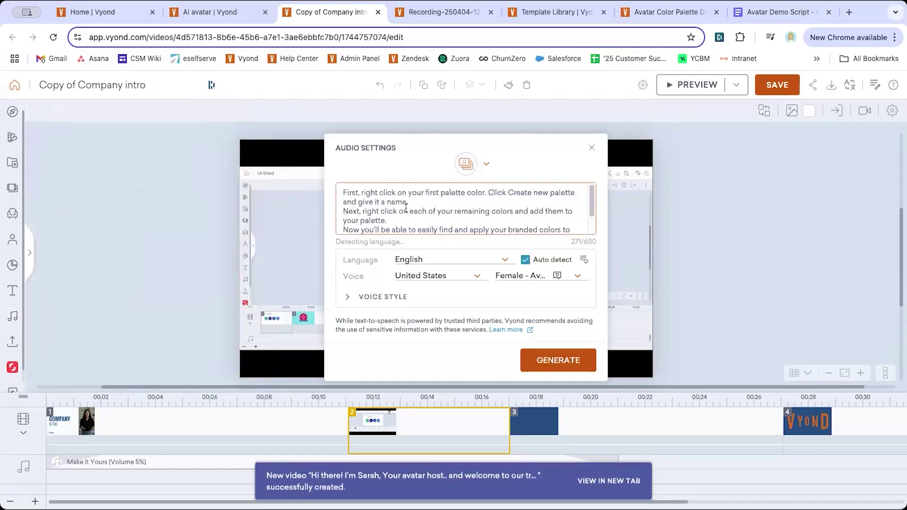
left_click(548, 277)
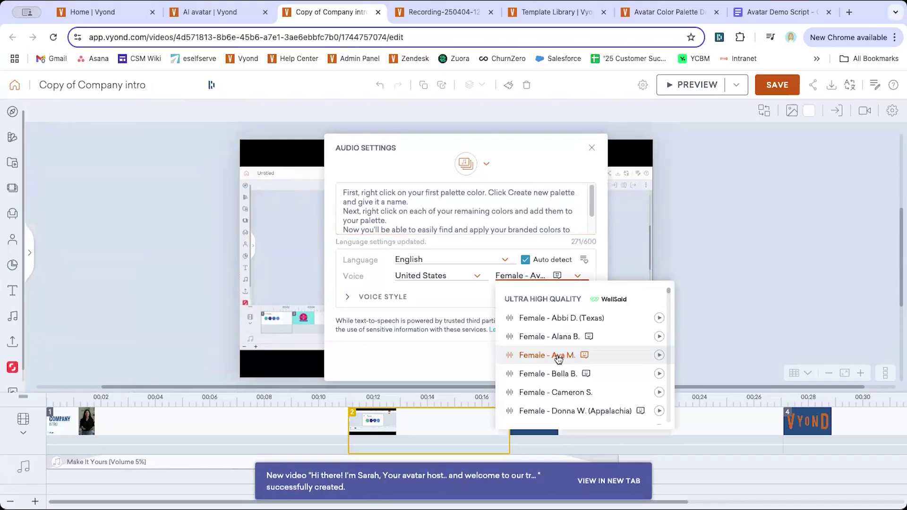
left_click(550, 357)
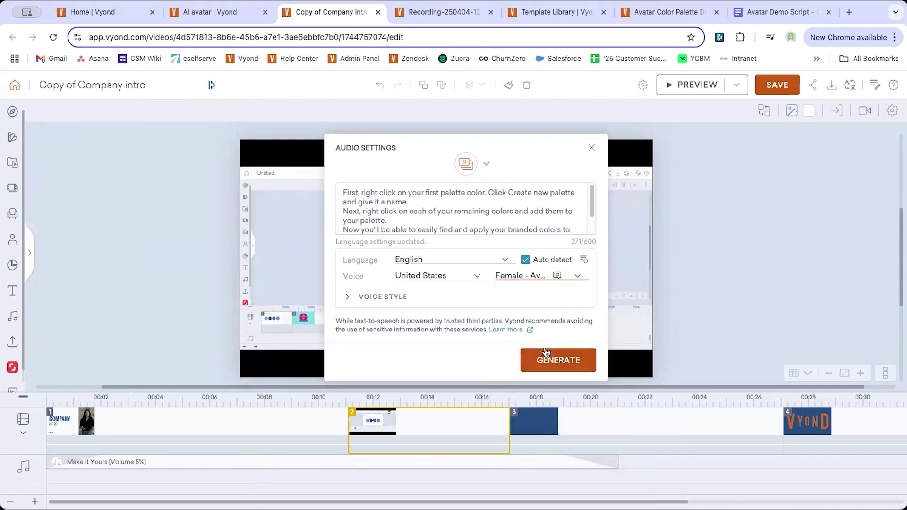
left_click(546, 364)
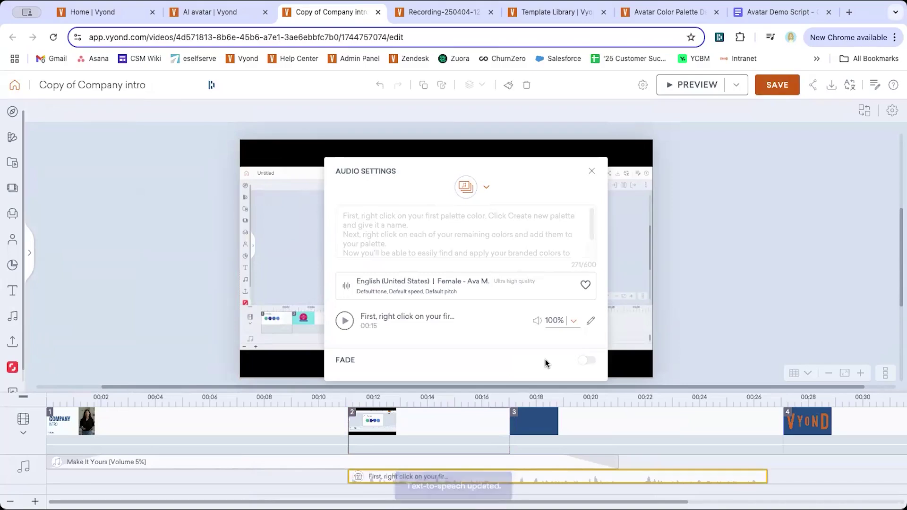
left_click(592, 171)
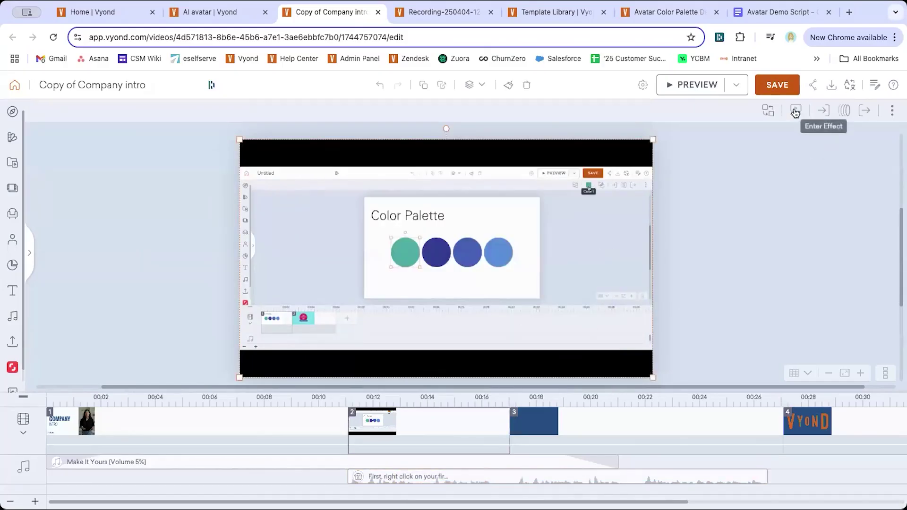
- Mute the scene 2 screen recording by setting its playback volume to 0
left_click(796, 111)
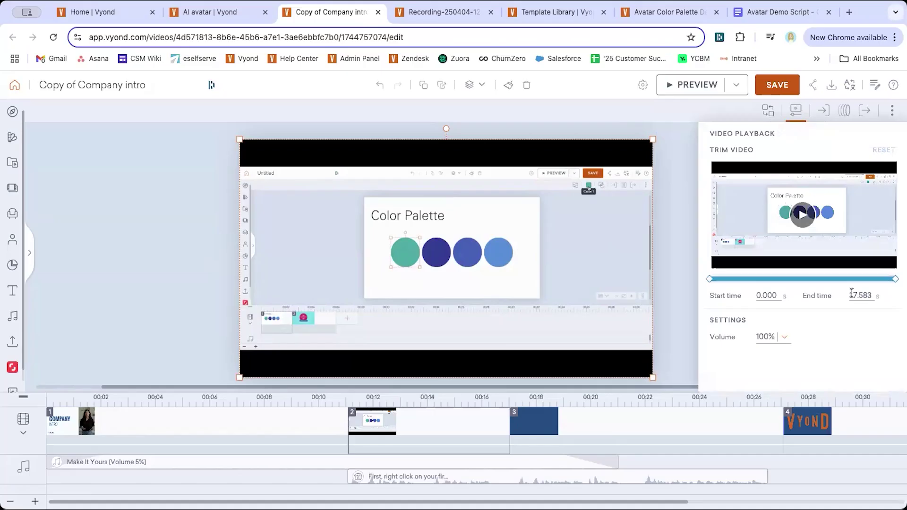
left_click(768, 335)
type("0")
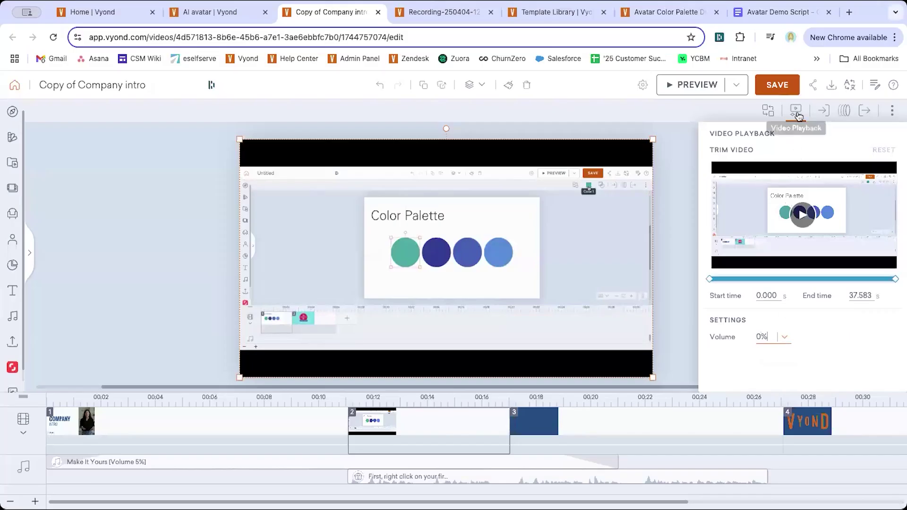
left_click(796, 110)
- Lengthen scene 2 and set its scene duration to 37 seconds
left_click(507, 437)
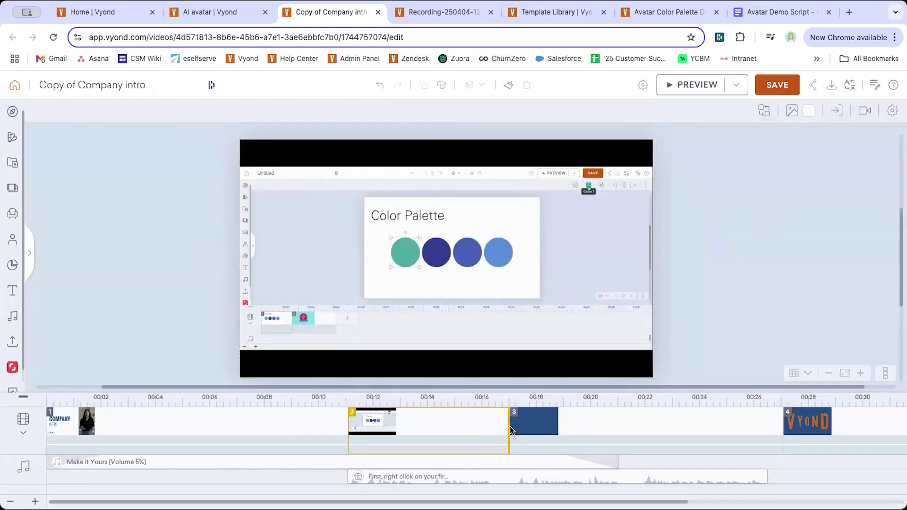
left_click_drag(509, 439, 820, 444)
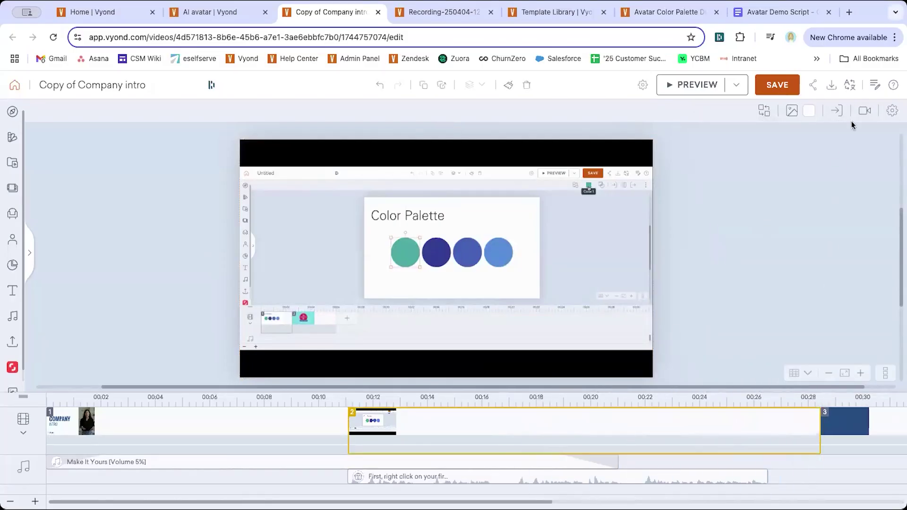
left_click(892, 113)
left_click(770, 153)
type("3")
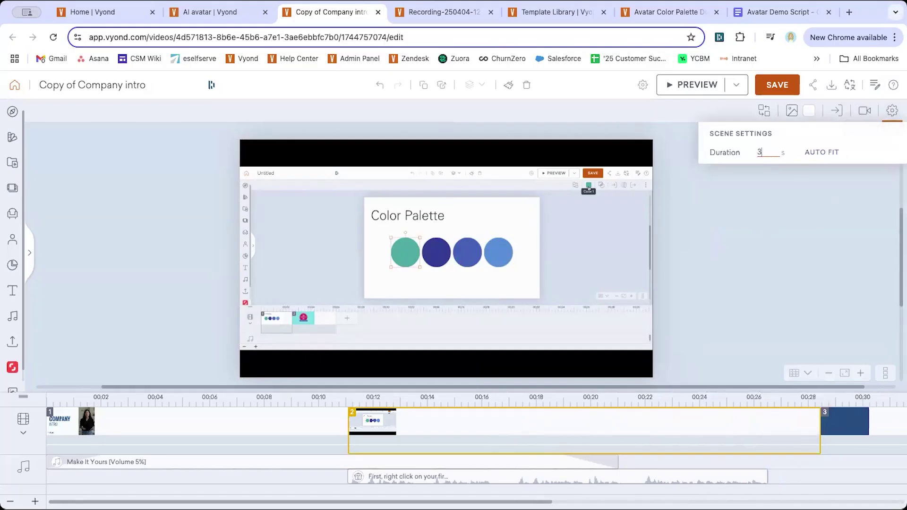
type("7")
key("Return")
left_click(779, 249)
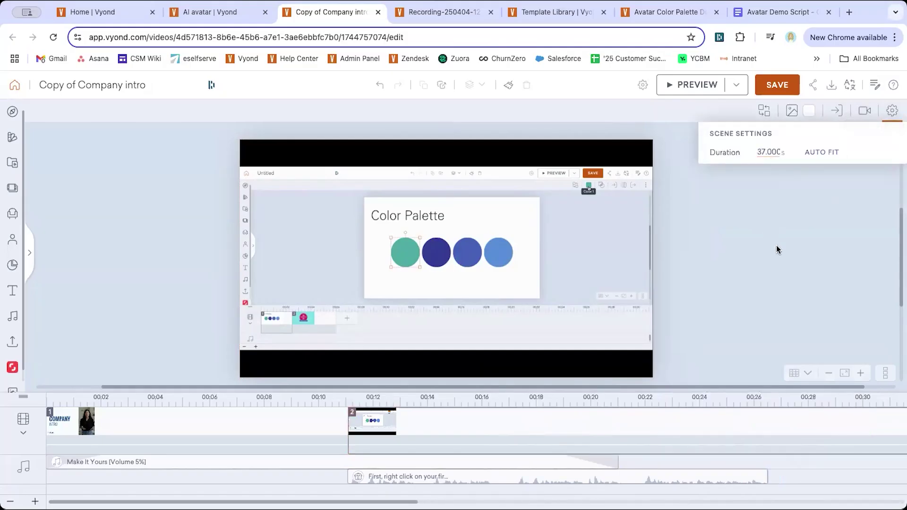
left_click(428, 425)
- Preview the video with the new narration, then pause it
scroll(415, 430, "right", 5)
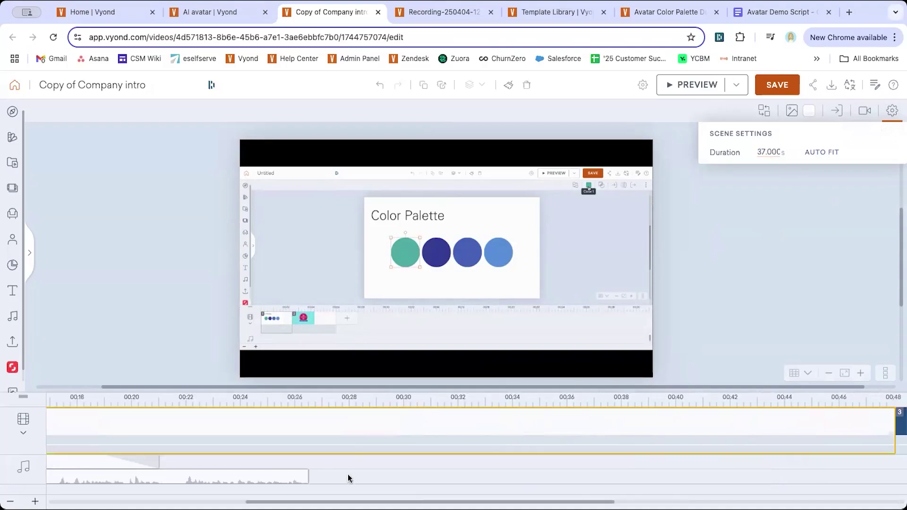
scroll(268, 466, "left", 3)
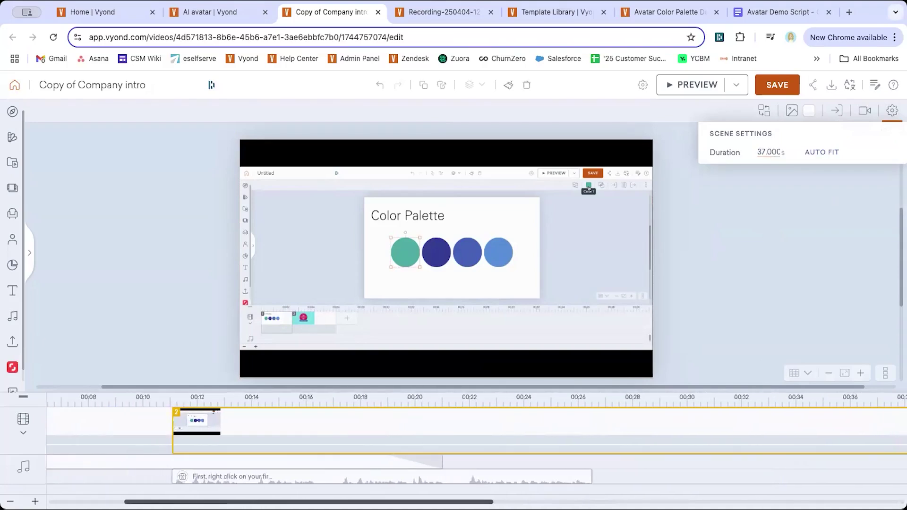
left_click(673, 90)
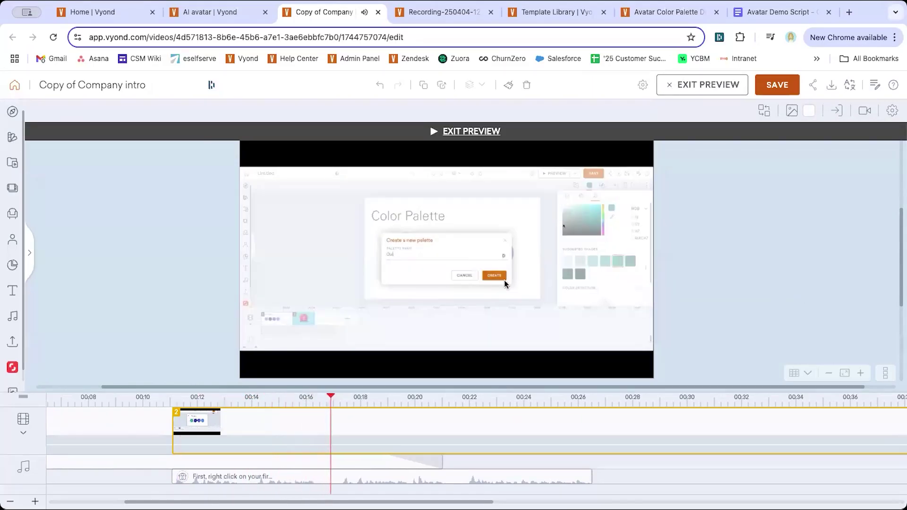
left_click(435, 263)
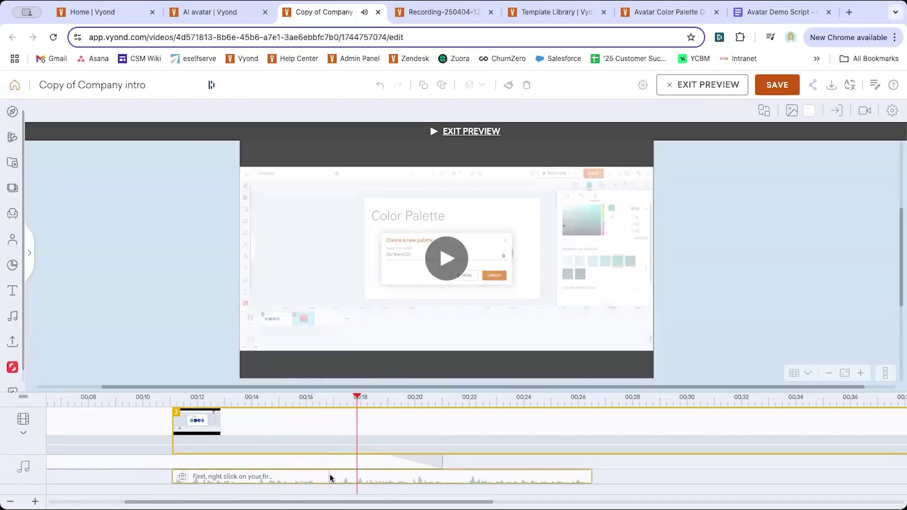
- Split the narration at about 17 seconds and move the second part to start near 00:20
right_click(329, 474)
left_click(346, 443)
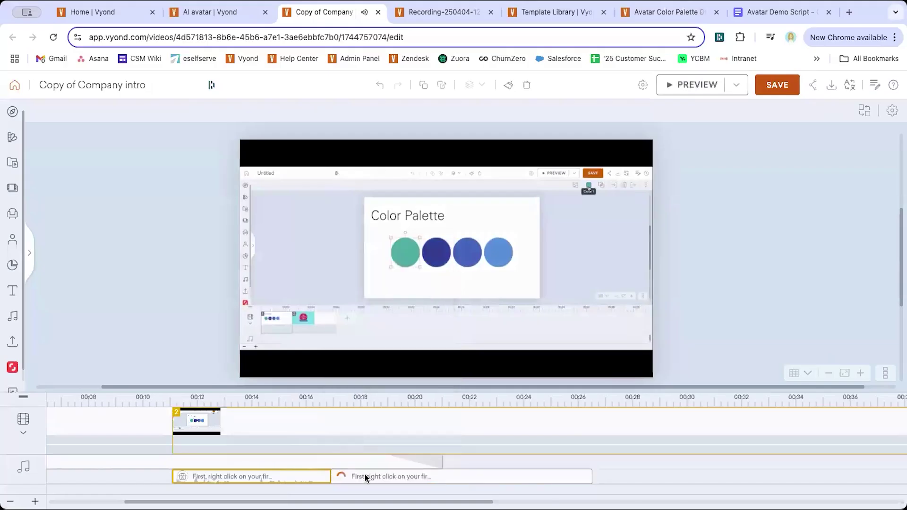
left_click(392, 475)
left_click_drag(392, 476, 441, 476)
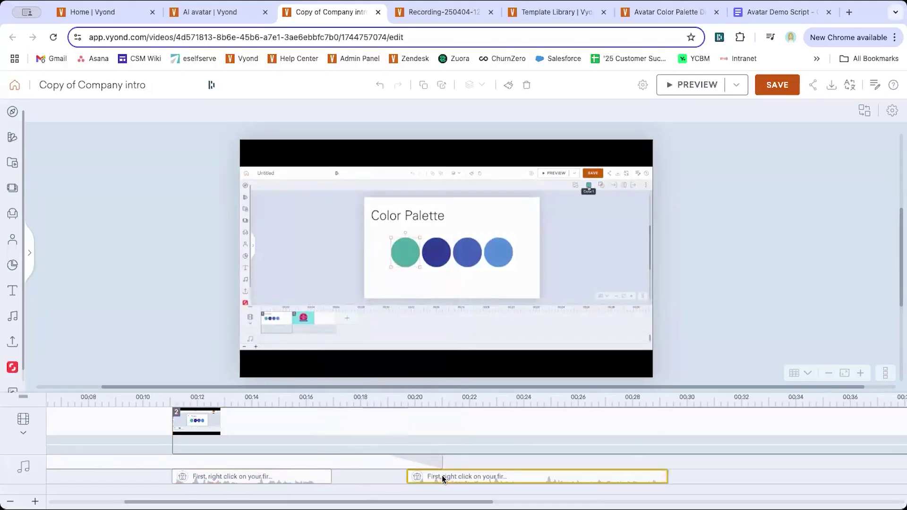
- Split the narration again at about 24.2s and move the split-off part later
right_click(528, 475)
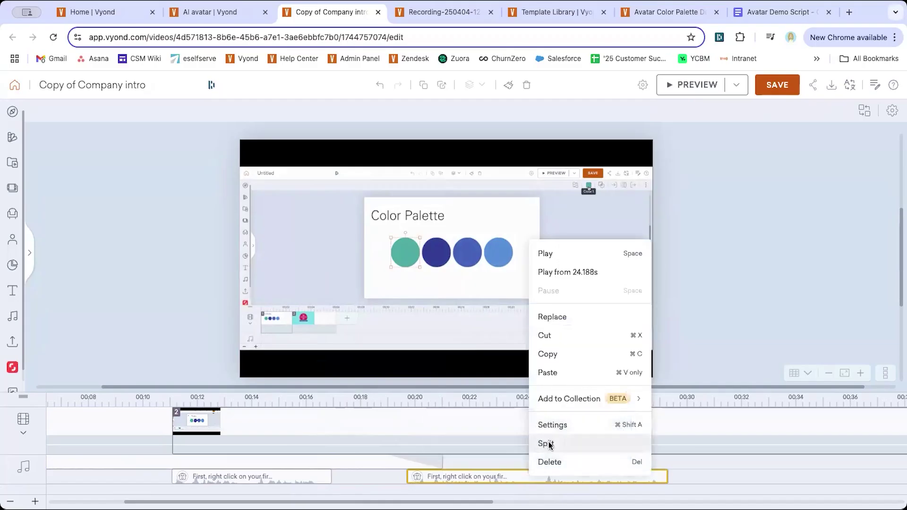
left_click(544, 444)
left_click_drag(599, 476, 735, 477)
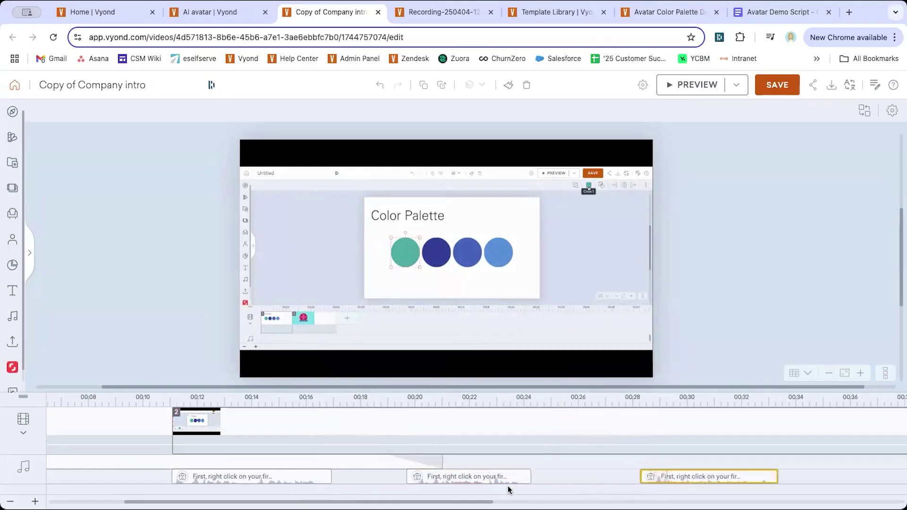
- Extend the later narration clip to end around 1:01 and select scene 2
scroll(433, 493, "right", 5)
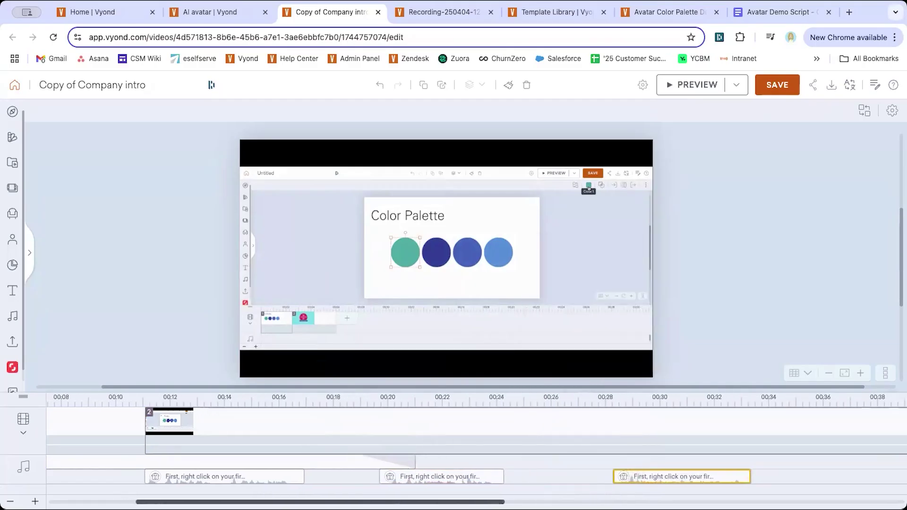
left_click_drag(303, 461, 905, 464)
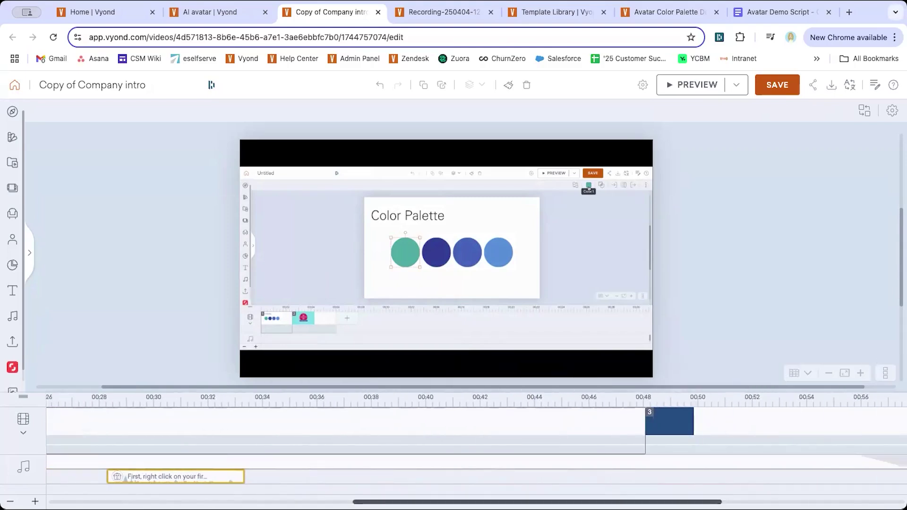
scroll(723, 464, "right", 9)
left_click_drag(662, 461, 758, 462)
scroll(330, 439, "right", 3)
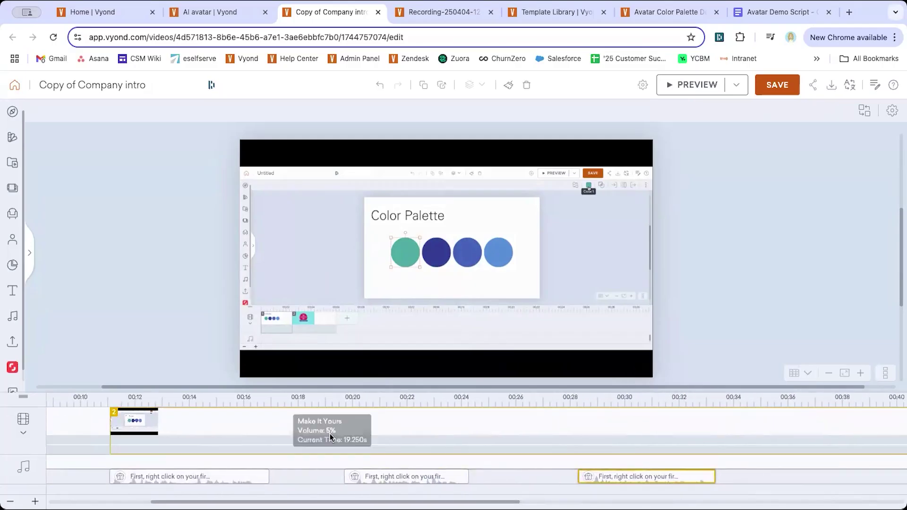
left_click(330, 439)
- Preview to 00:36, trim scene 2 to end there, and select scene 3
left_click(680, 89)
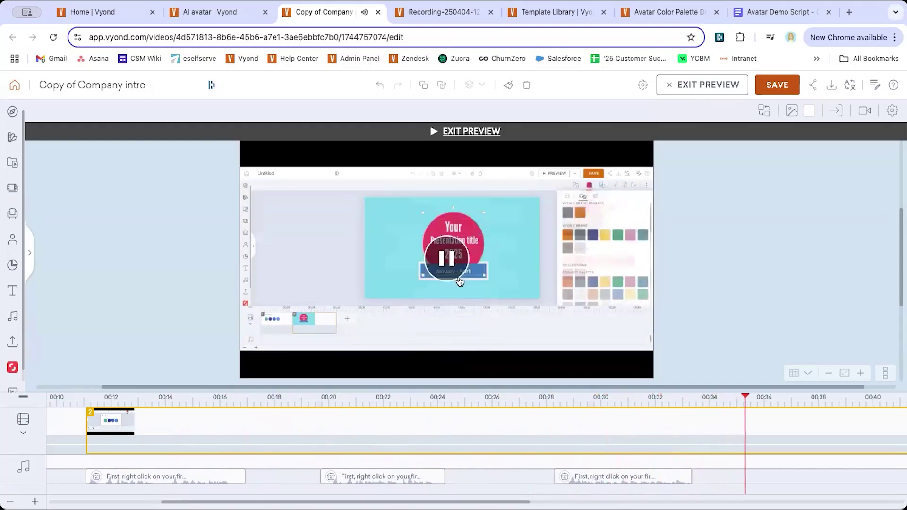
left_click(449, 259)
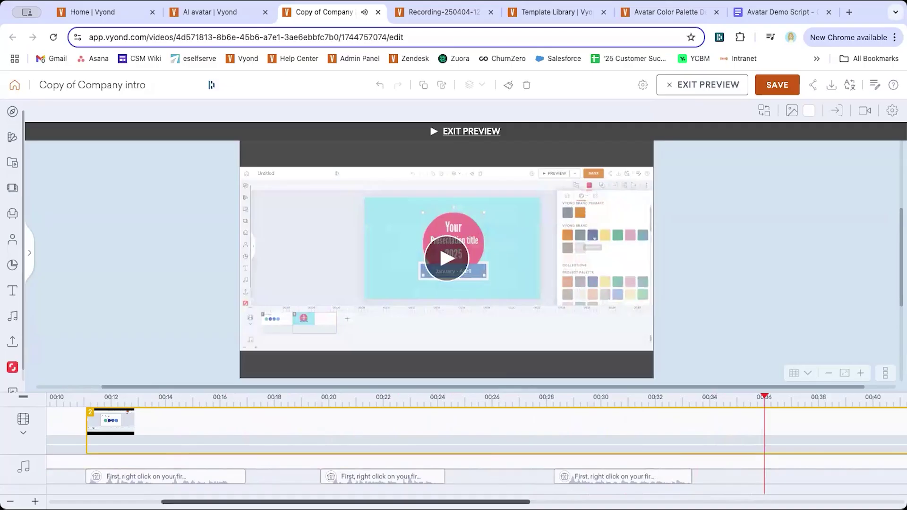
scroll(652, 462, "right", 10)
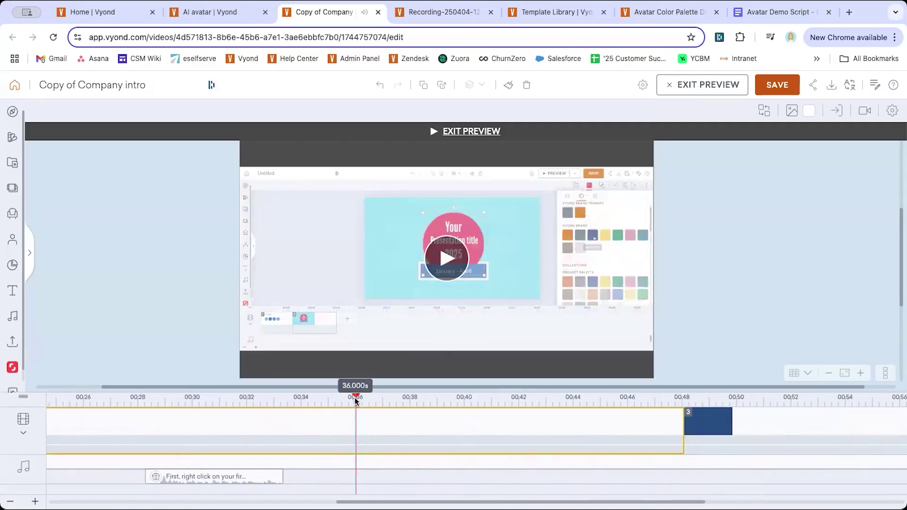
left_click_drag(638, 435, 356, 450)
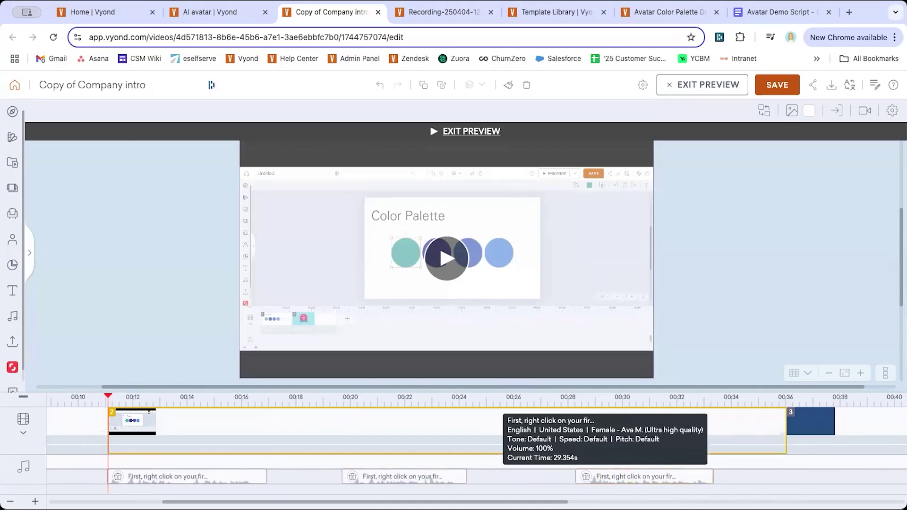
scroll(590, 425, "right", 10)
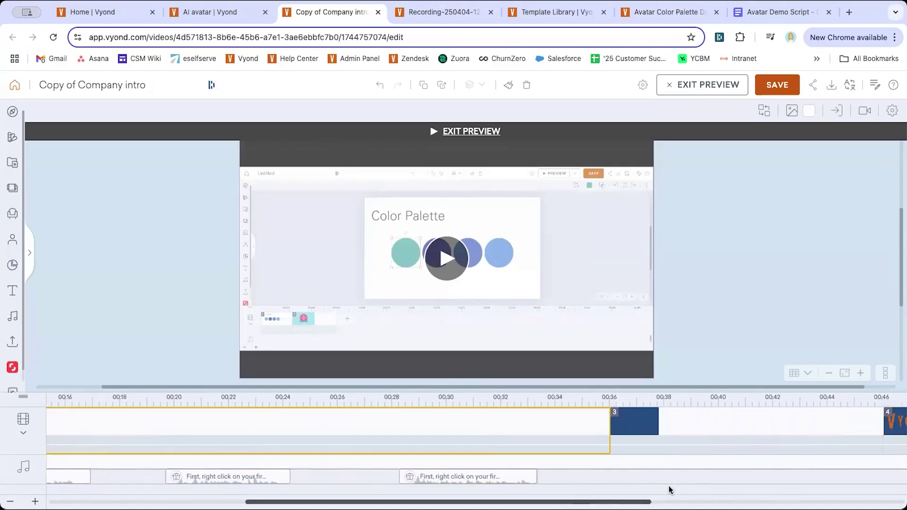
left_click(560, 433)
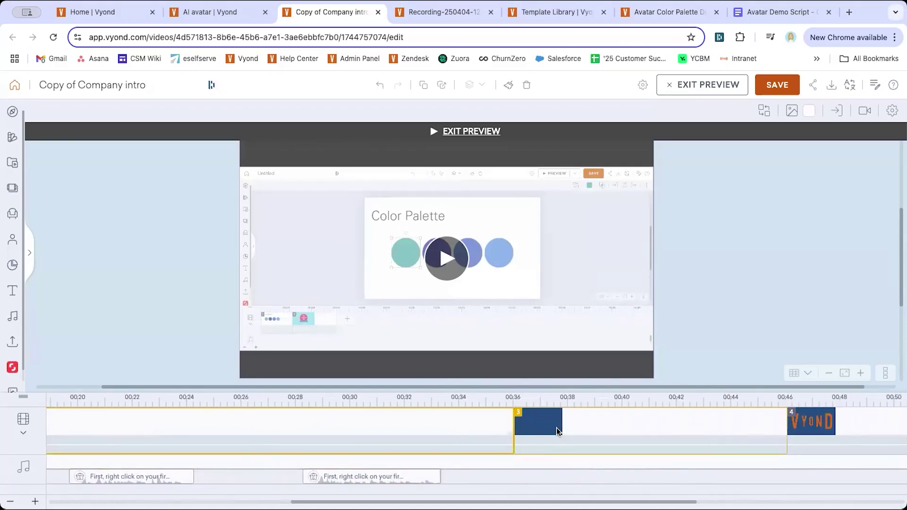
- Give scene 3 a Blinds - Horizontal transition
left_click(555, 438)
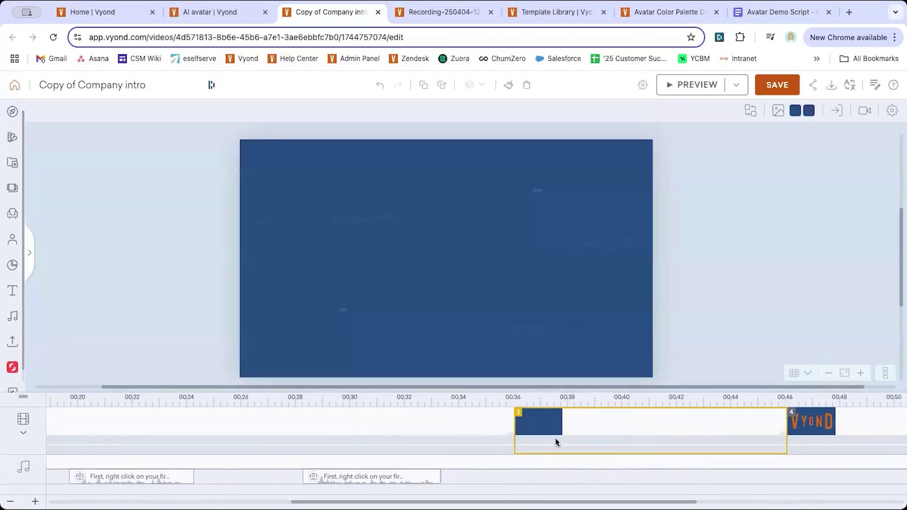
left_click(837, 111)
left_click(812, 151)
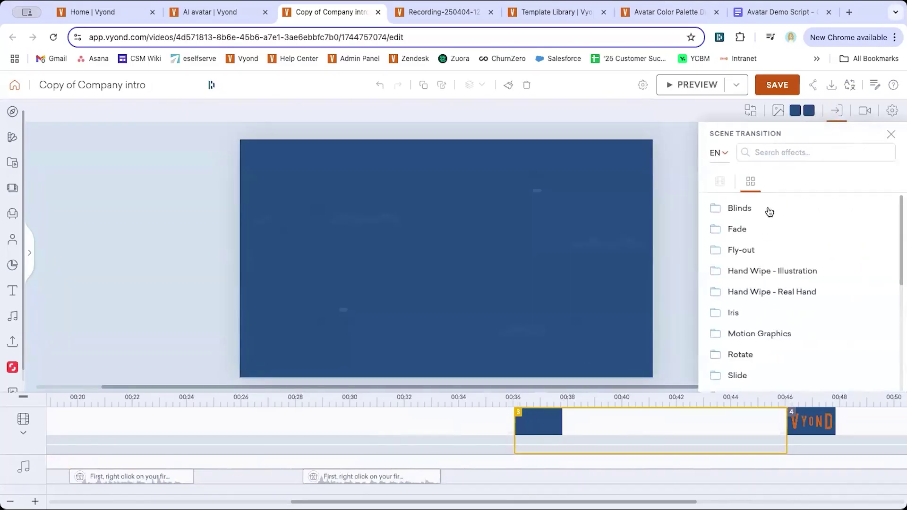
left_click(769, 213)
left_click(767, 205)
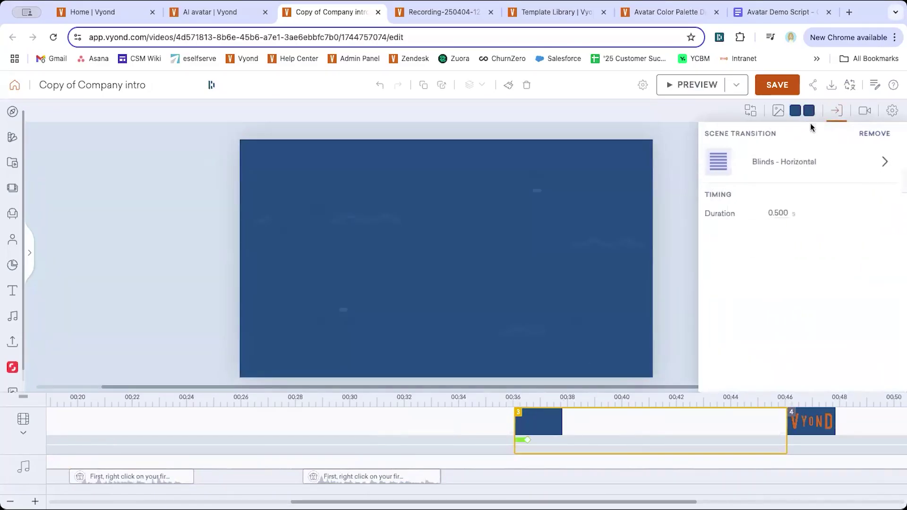
left_click(835, 110)
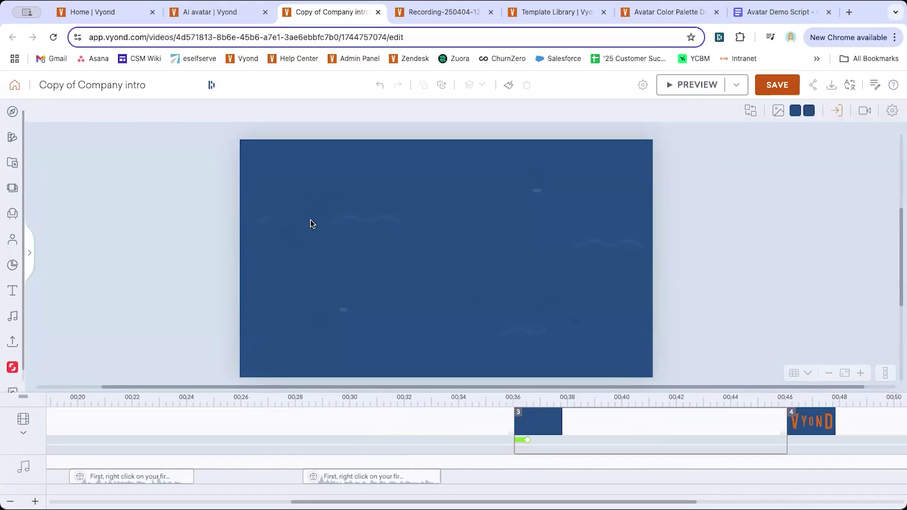
- Place the uploaded avatar video on scene 3, shrunk and centred on stage
left_click(9, 343)
left_click(90, 196)
left_click_drag(57, 218, 439, 248)
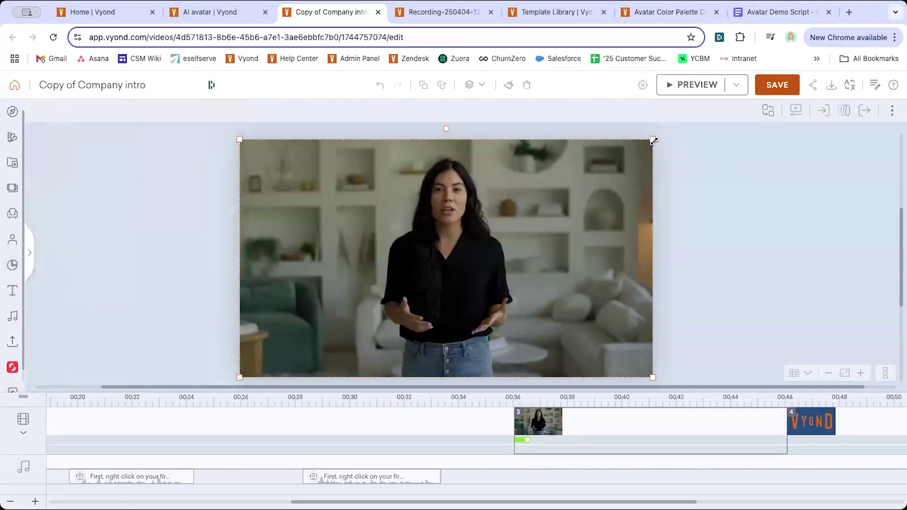
left_click_drag(654, 140, 570, 236)
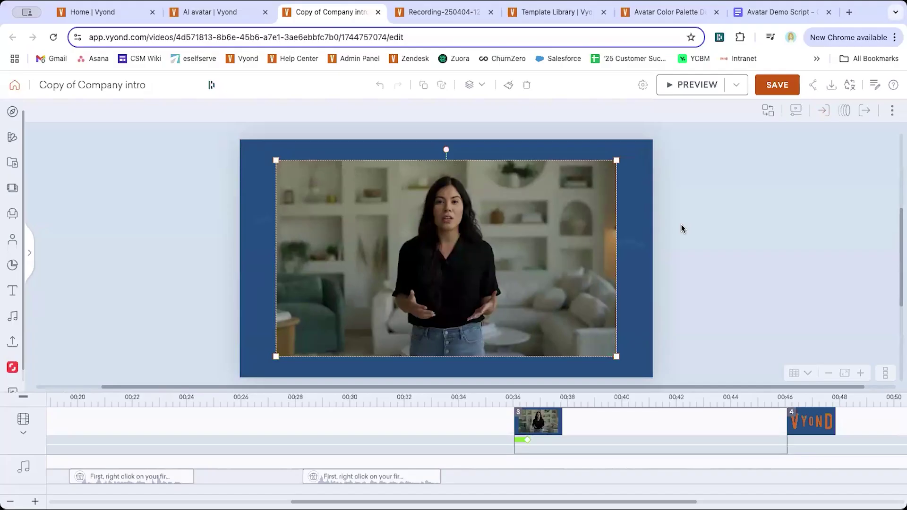
- Search props for 'mask', add the light-blue circle, and enlarge it over the avatar video
left_click(189, 198)
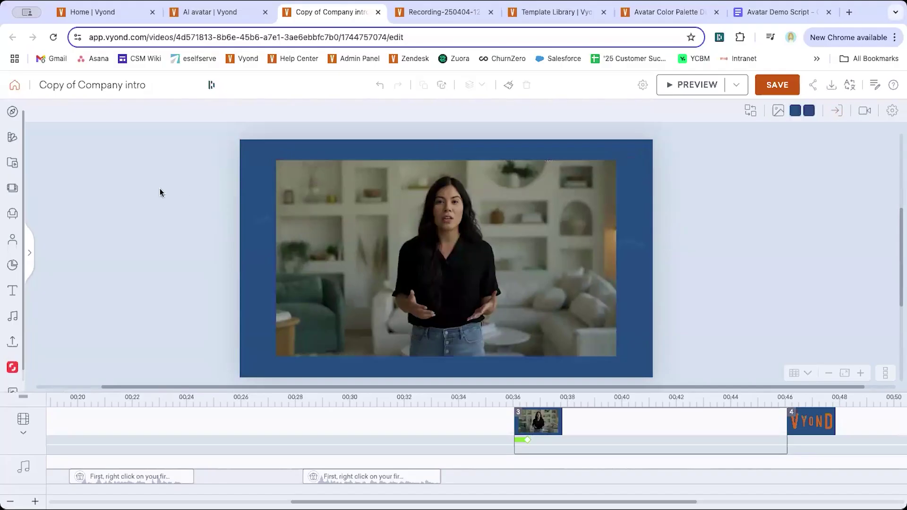
left_click(12, 111)
left_click(97, 116)
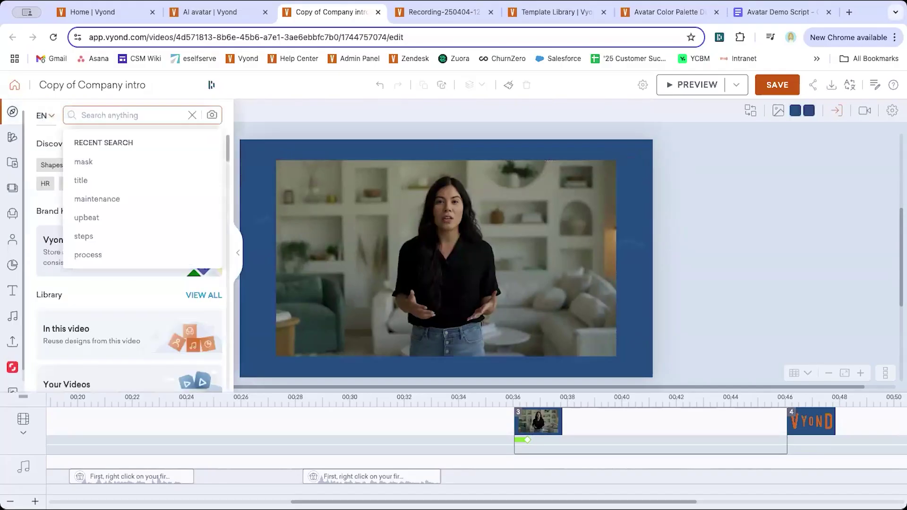
type("mask")
key("Return")
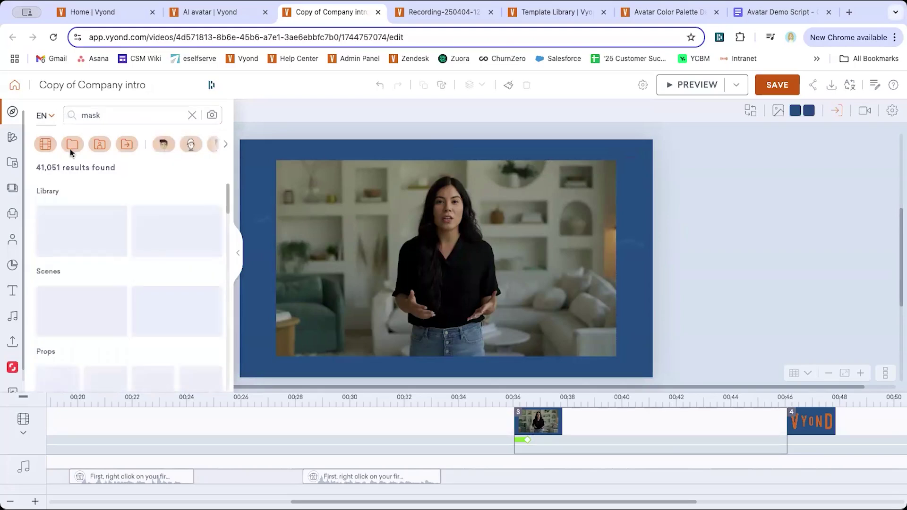
left_click(13, 214)
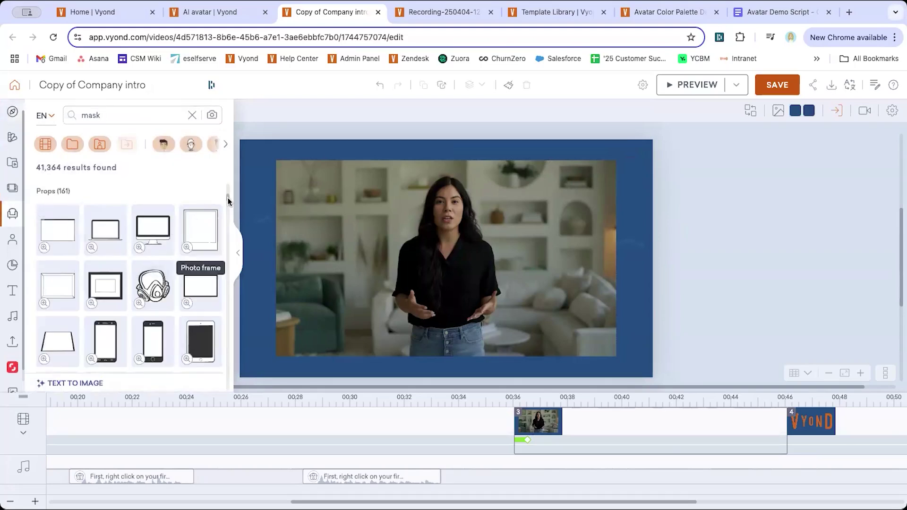
scroll(226, 217, "down", 1)
left_click_drag(226, 216, 225, 251)
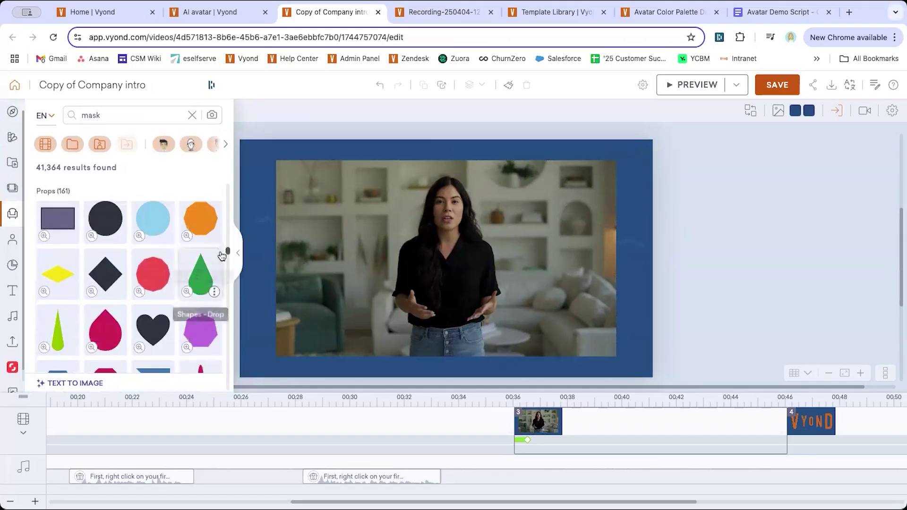
left_click(159, 228)
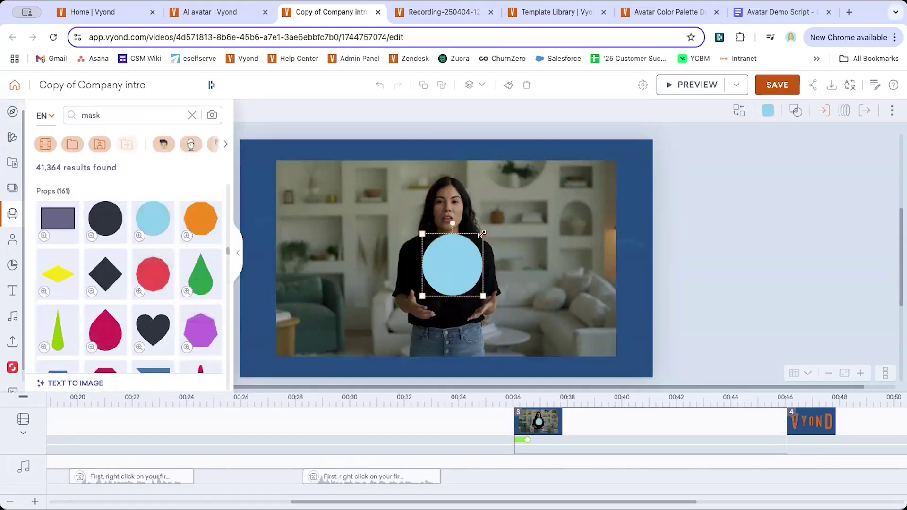
left_click_drag(536, 225, 707, 193)
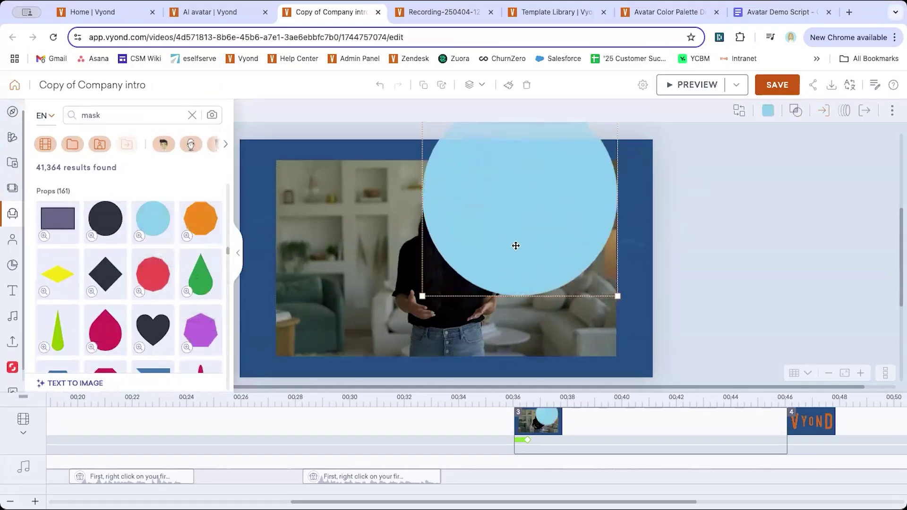
left_click_drag(517, 245, 464, 277)
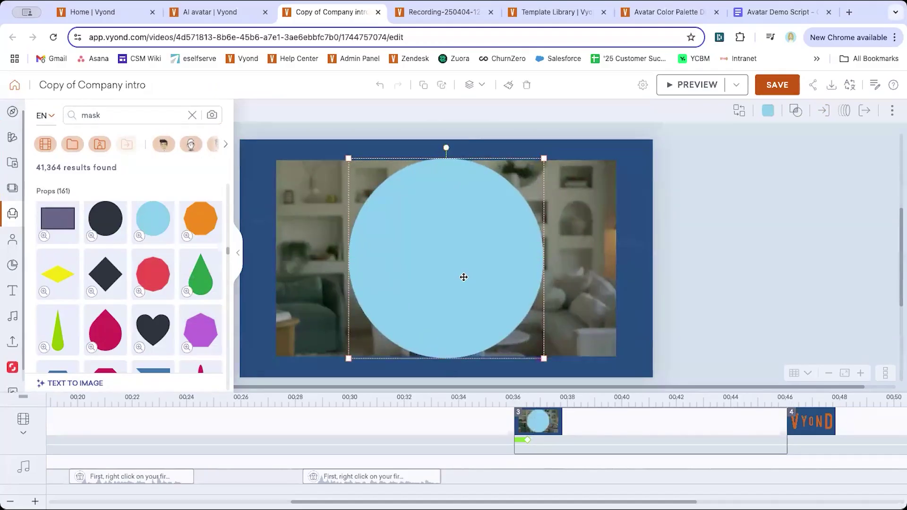
- Mask the avatar video inside the circle shape
left_click(573, 251)
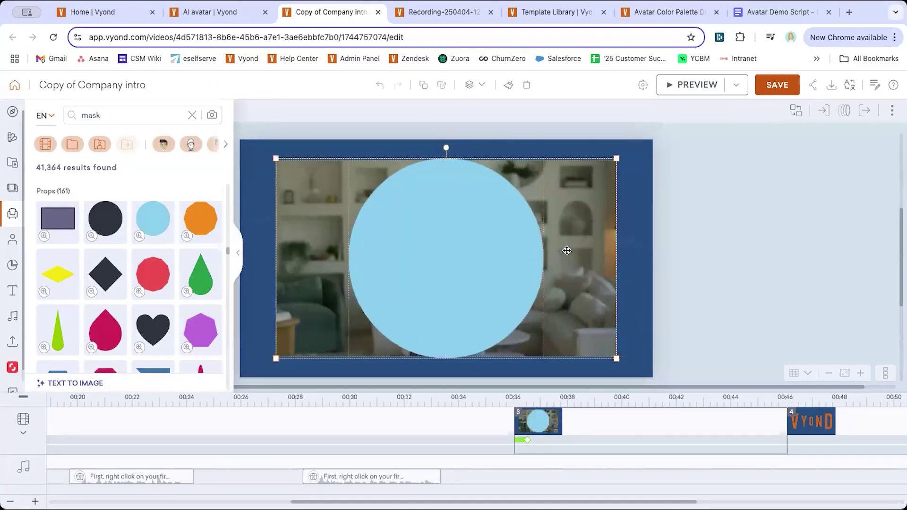
right_click(530, 184)
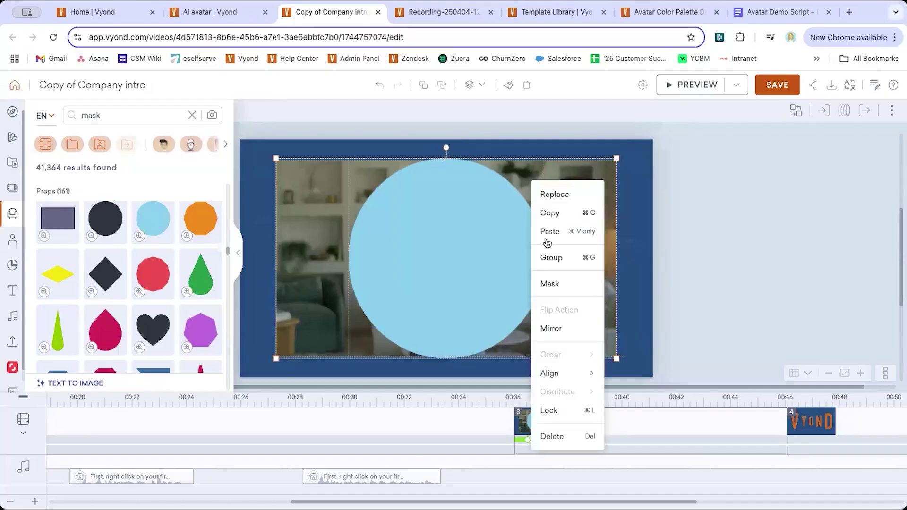
left_click(551, 284)
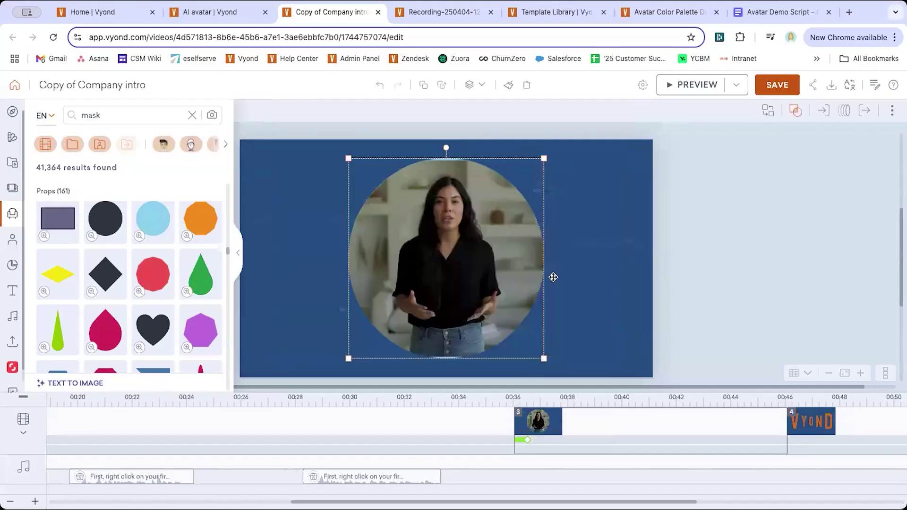
- Enlarge the presenter video inside the circle mask and shift it slightly left
left_click(620, 260)
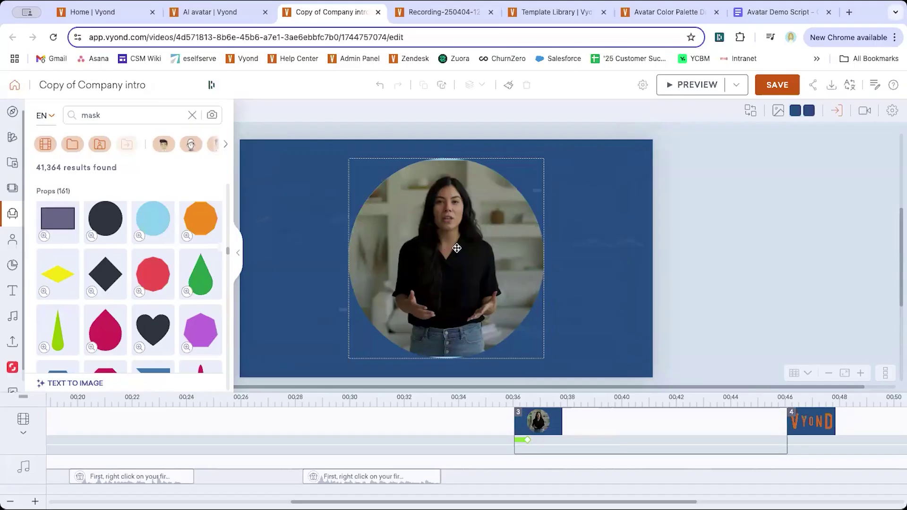
left_click(456, 247)
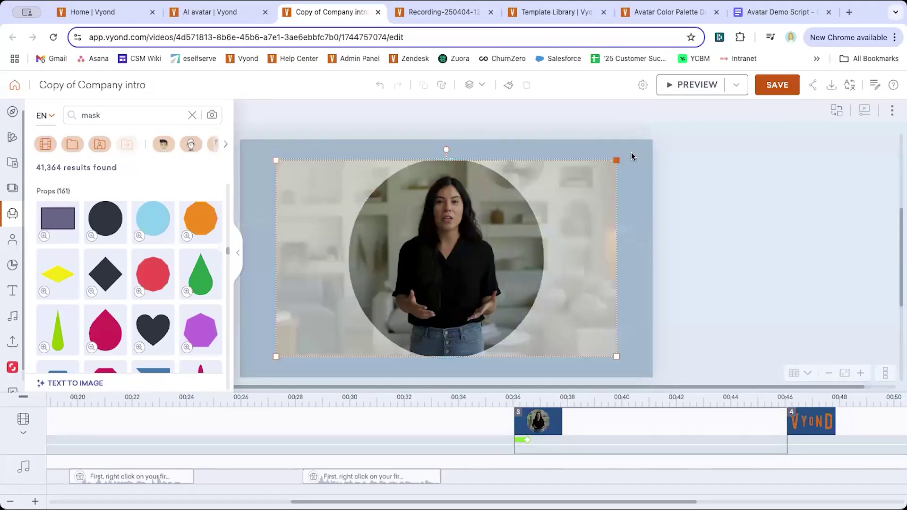
left_click_drag(617, 161, 637, 148)
left_click_drag(482, 267, 473, 273)
left_click(701, 245)
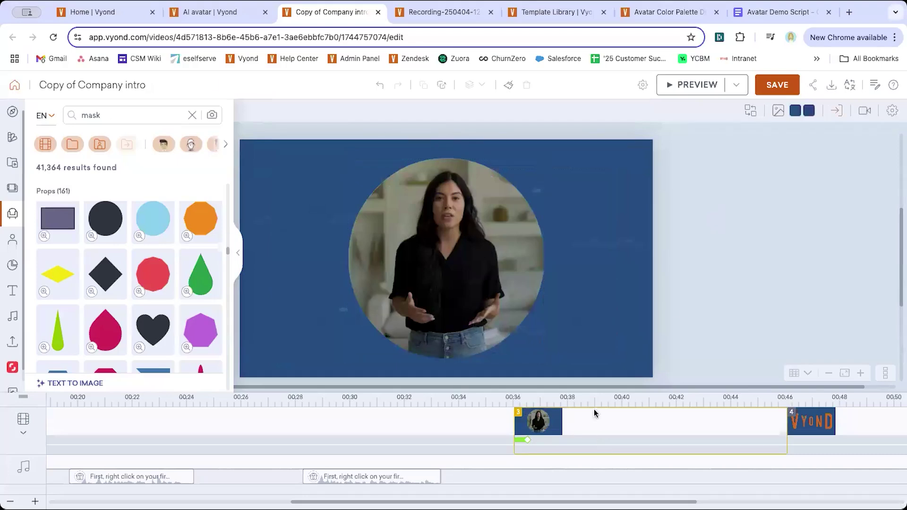
- Trim the masked video to start at 11 seconds and play it to check
left_click(480, 217)
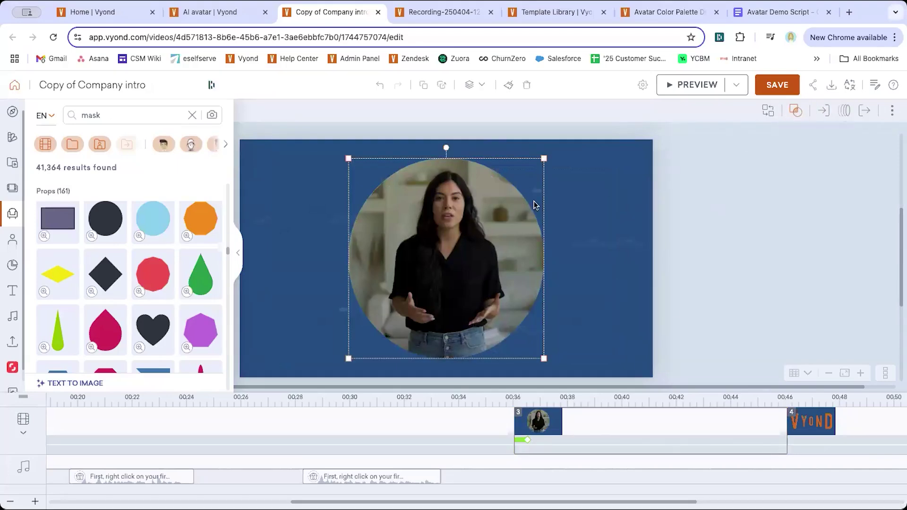
left_click(795, 113)
left_click(865, 110)
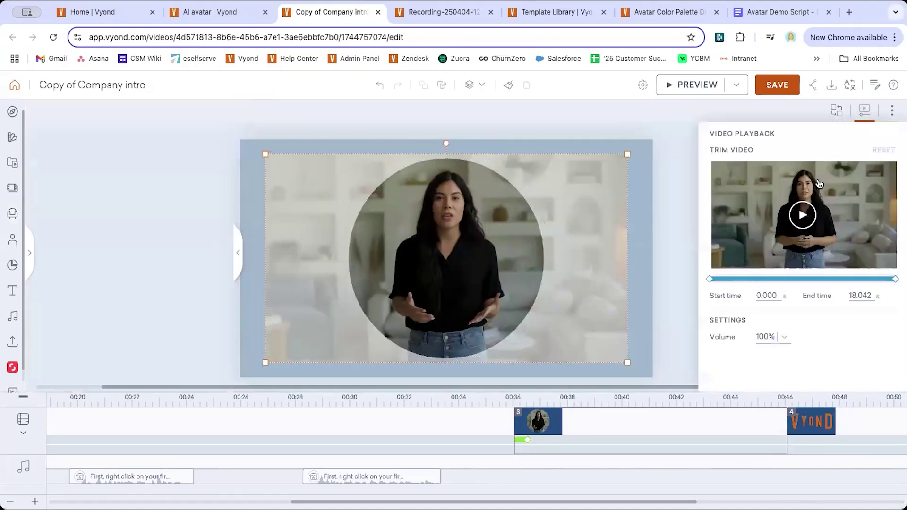
left_click(764, 291)
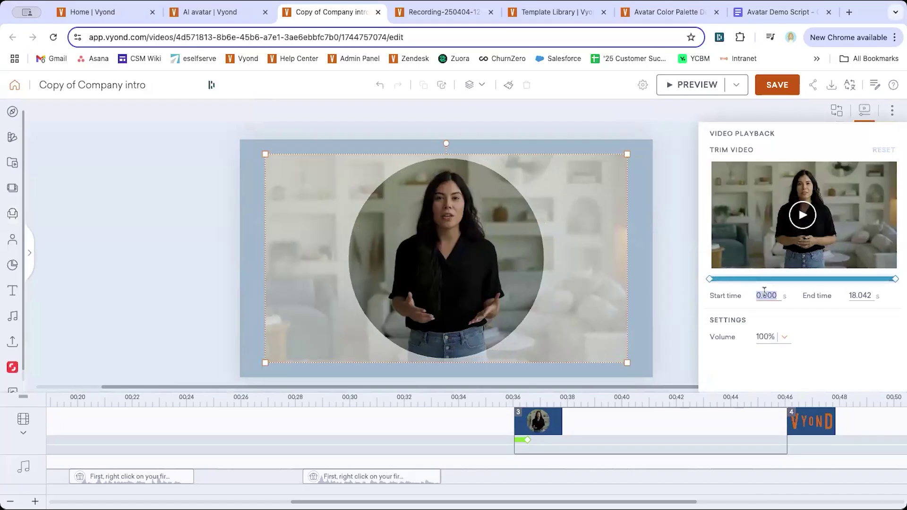
key("Return")
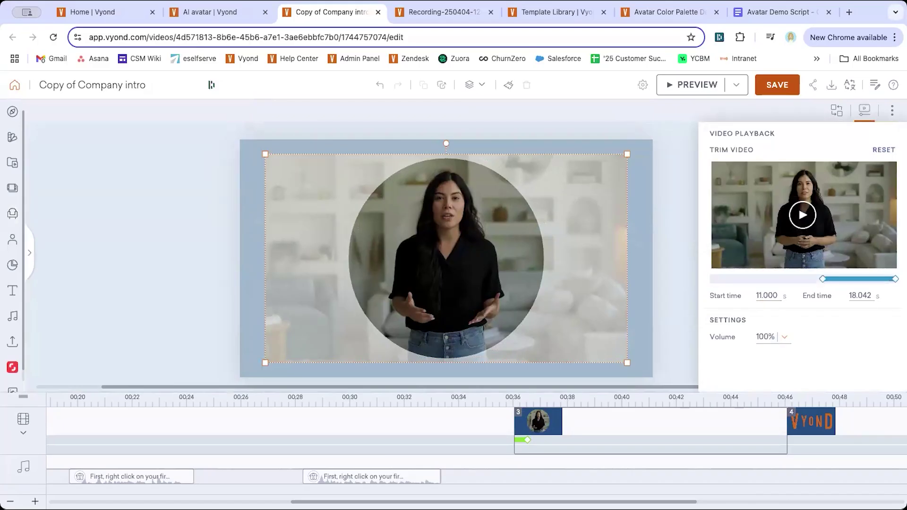
left_click(803, 216)
left_click(865, 110)
- Set scene 3's duration to 7.2 seconds
left_click(781, 416)
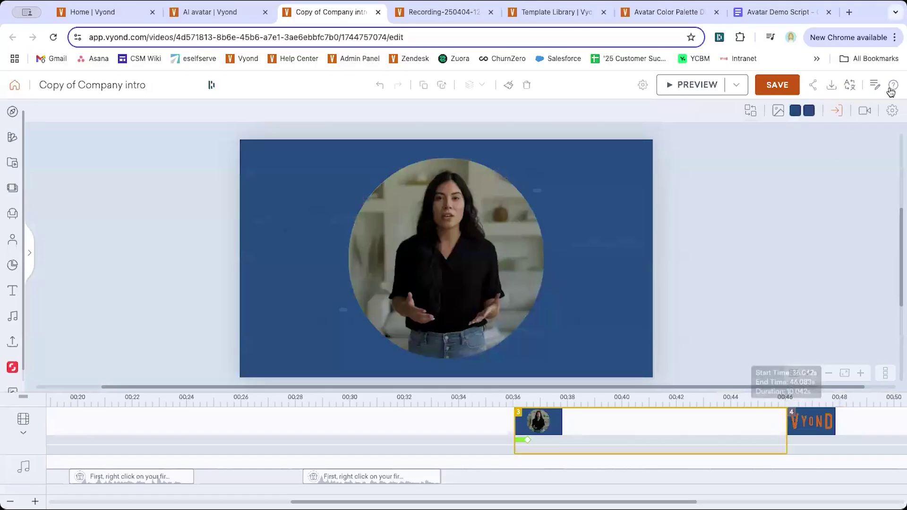
left_click(892, 110)
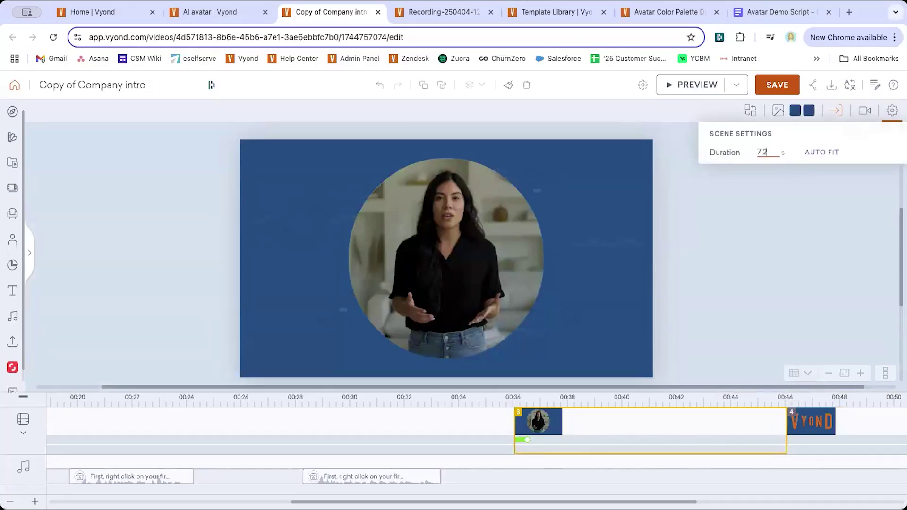
key("Return")
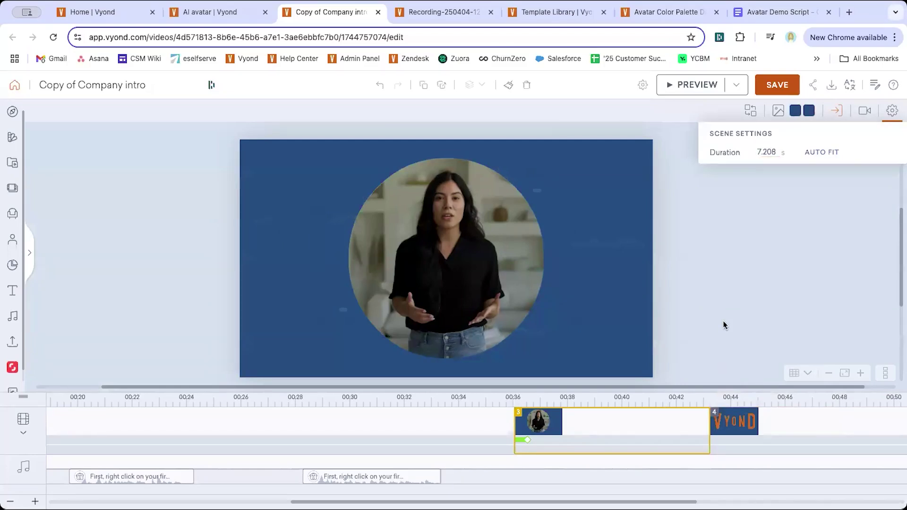
- Give the circular avatar a Pop entrance effect
left_click(23, 433)
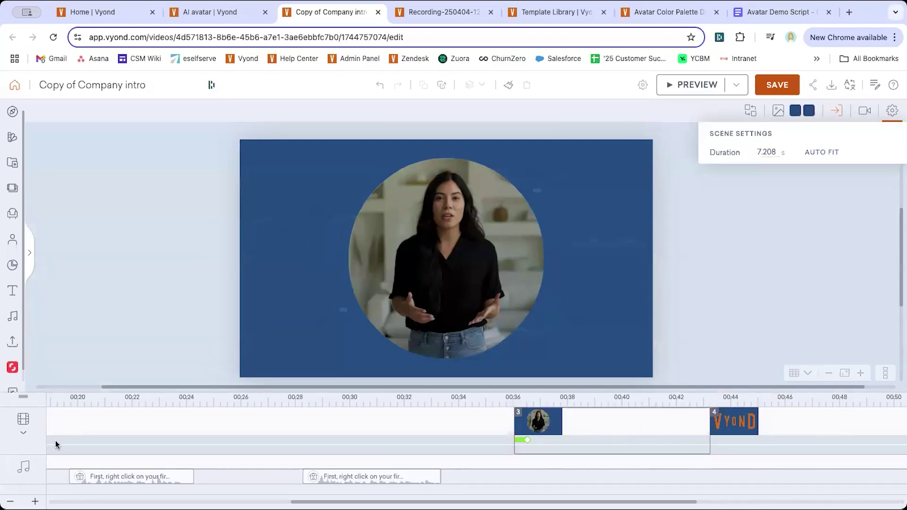
left_click(429, 178)
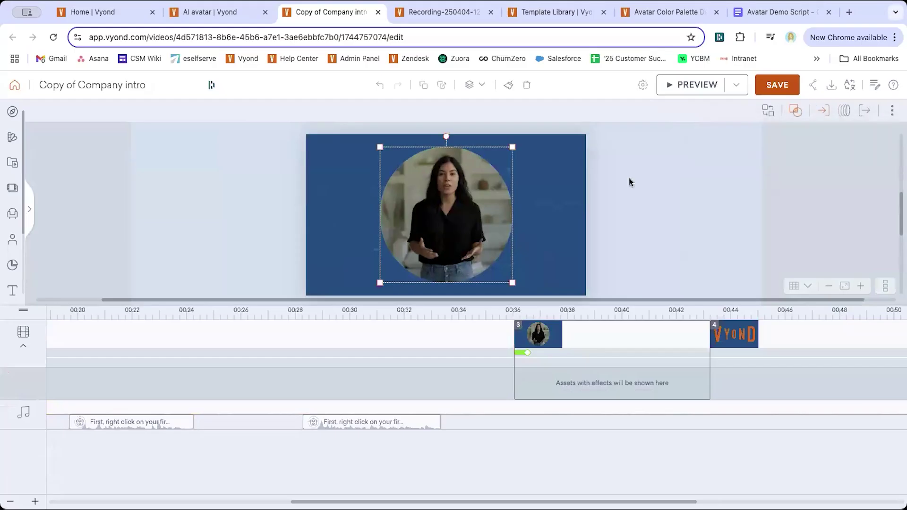
left_click(823, 110)
left_click(822, 160)
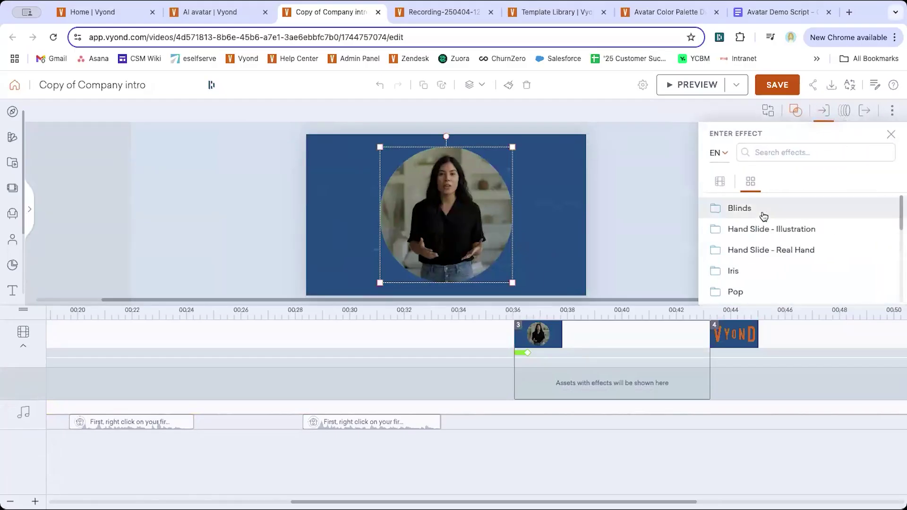
left_click(755, 296)
left_click(785, 211)
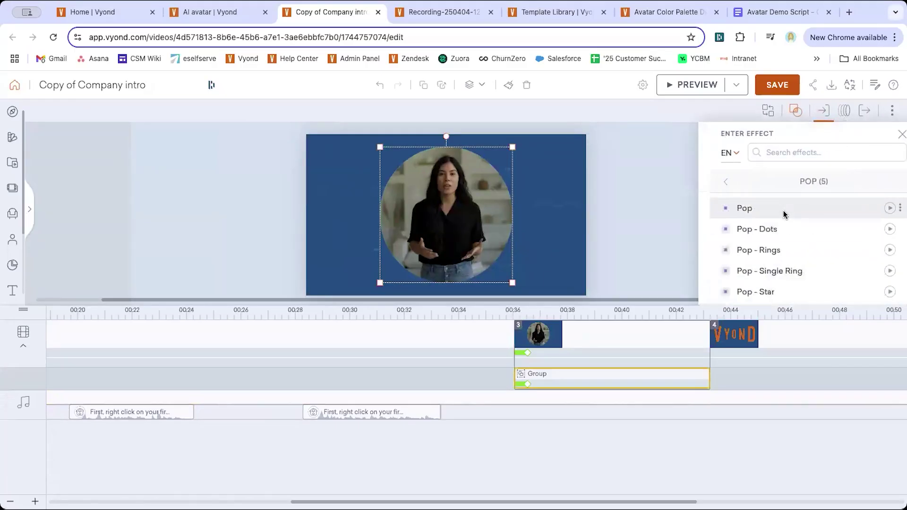
- Give the circular avatar a Pop exit effect
left_click(866, 110)
left_click(823, 162)
left_click(758, 291)
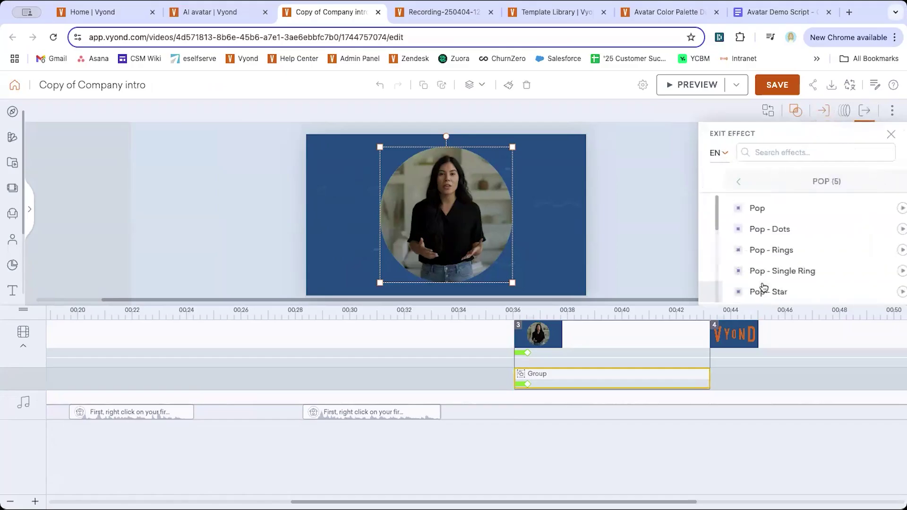
left_click(754, 209)
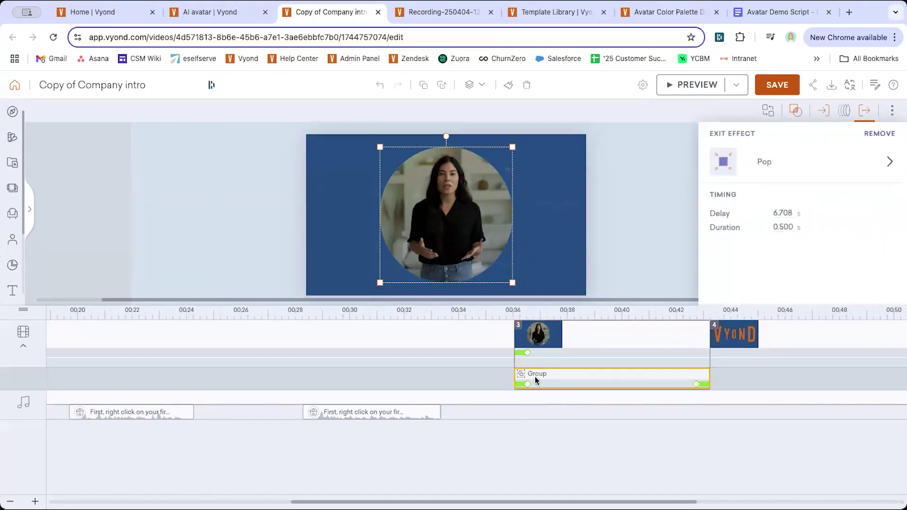
left_click(864, 110)
left_click(753, 240)
left_click(23, 350)
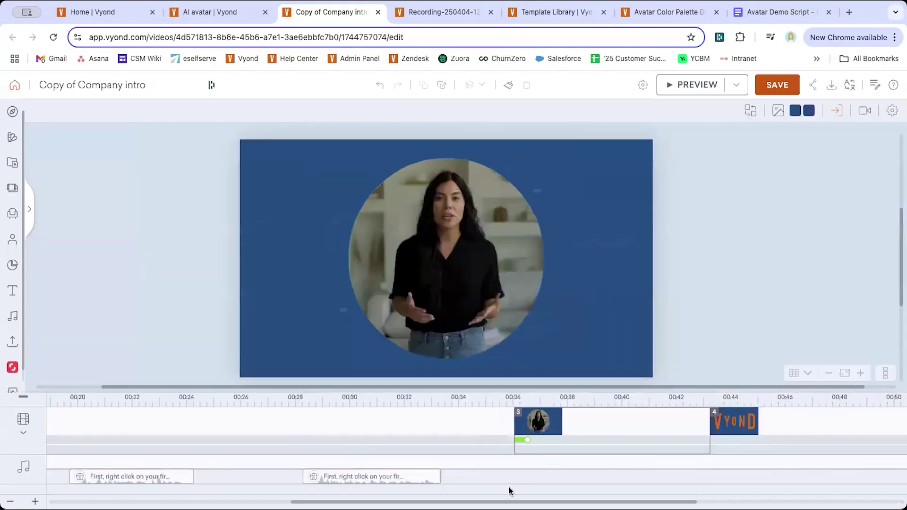
left_click_drag(510, 501, 219, 493)
- Lengthen scene 1 slightly and preview the whole video through to the Vyond logo scene
left_click(319, 419)
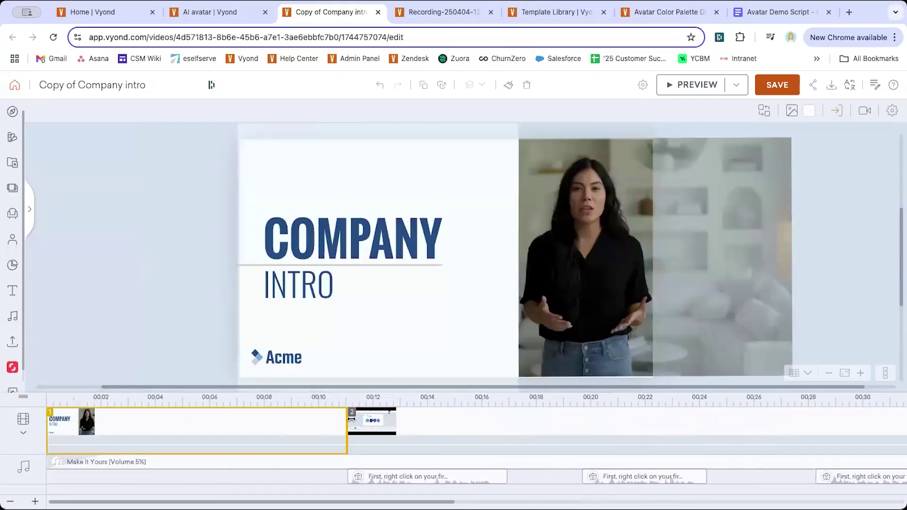
left_click_drag(348, 421, 361, 420)
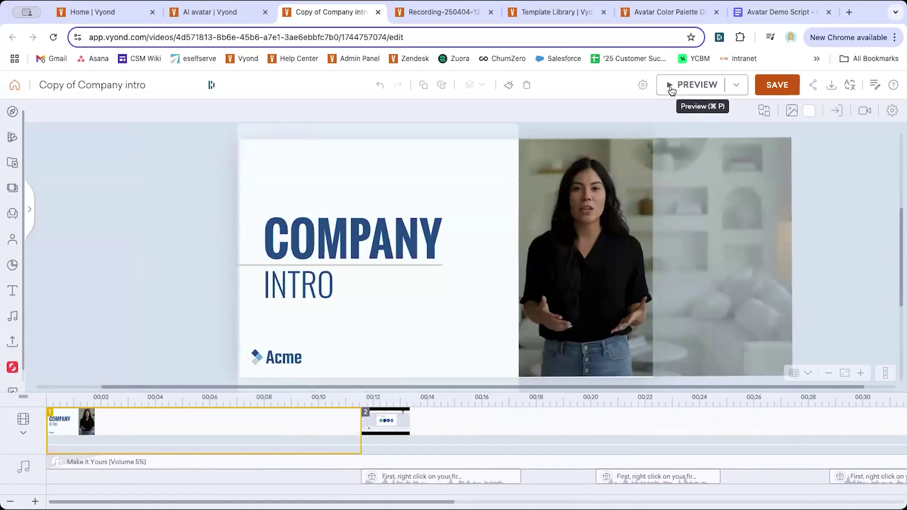
left_click(672, 90)
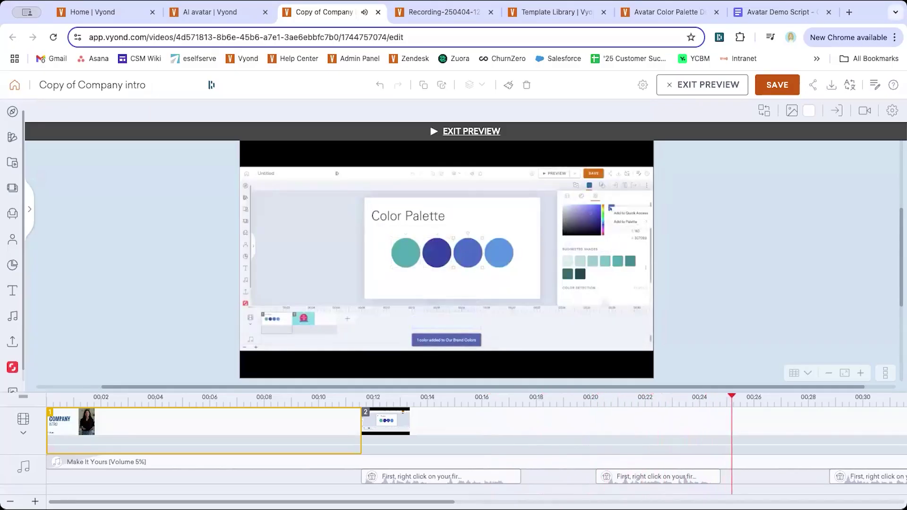
scroll(684, 453, "right", 5)
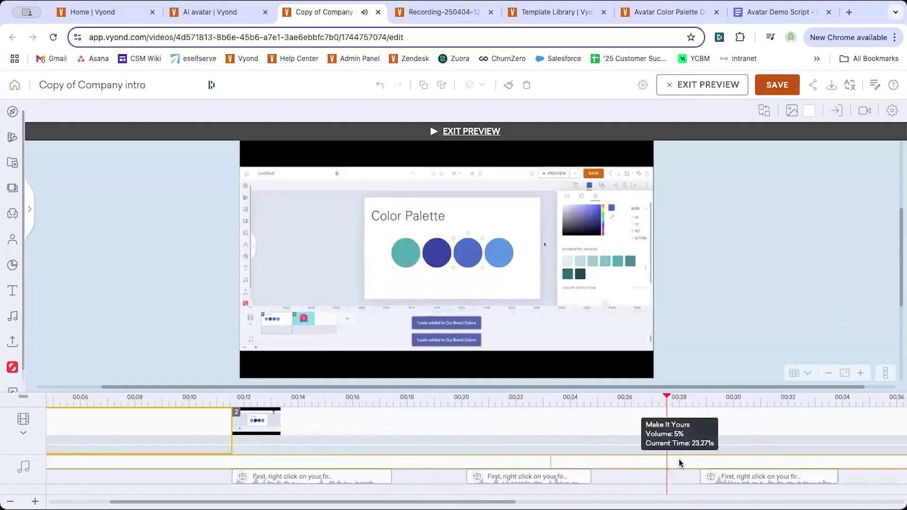
scroll(680, 463, "right", 5)
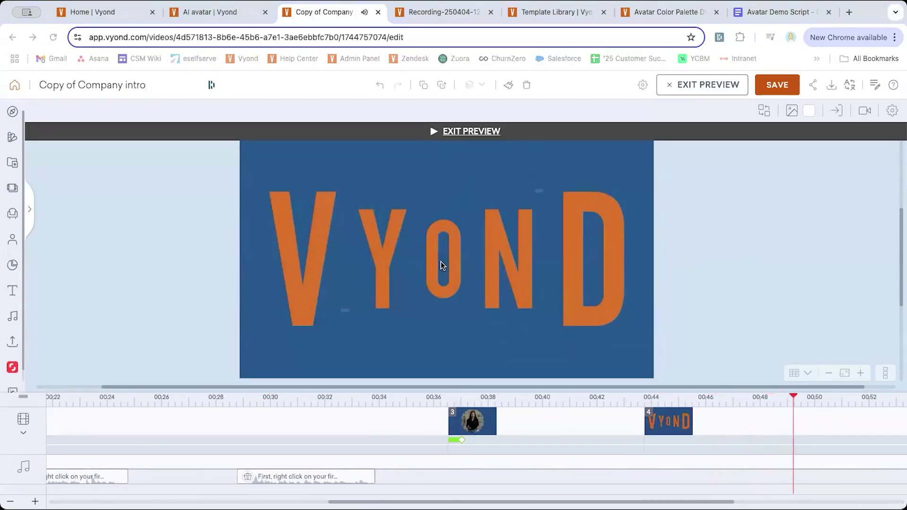
left_click(457, 262)
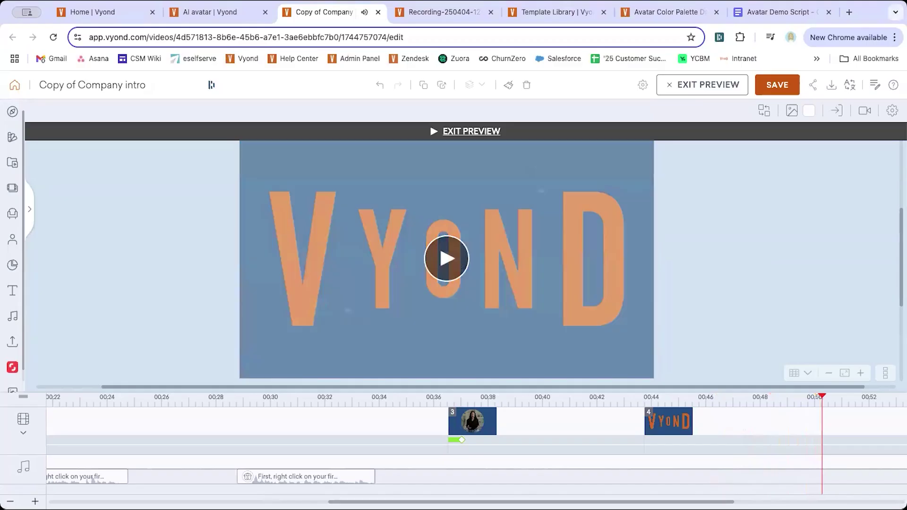